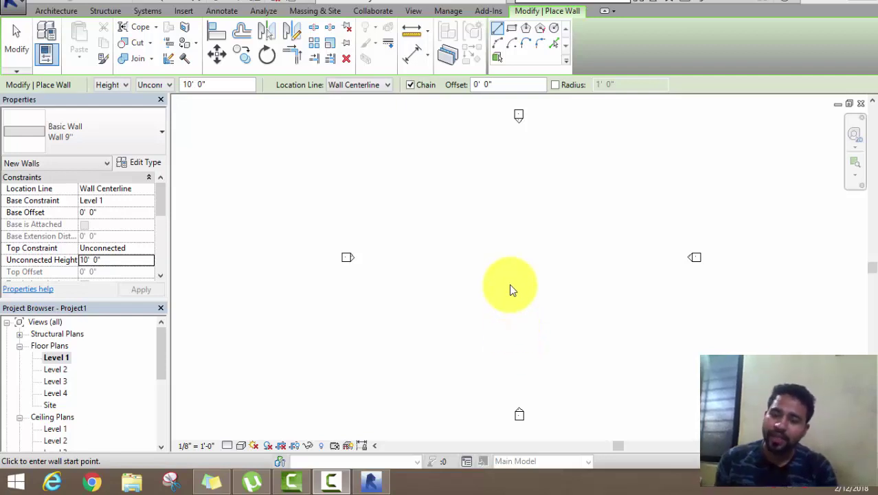
- Start the Basic Wall 9" walls on Level 1 and draw the first 12' segment
key(XF86AudioRaiseVolume)
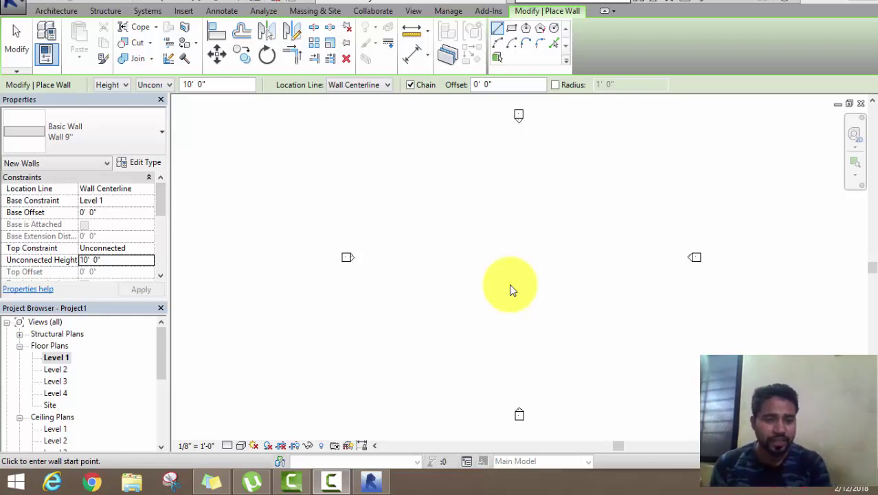
click(55, 12)
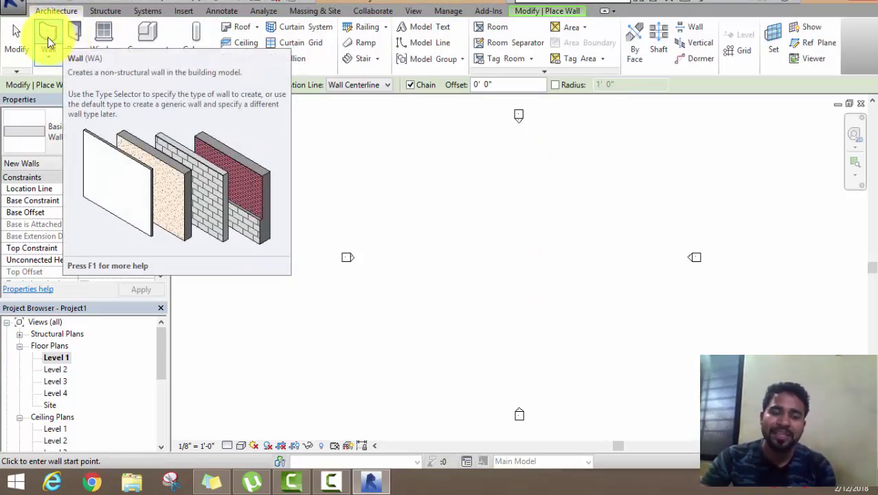
click(48, 42)
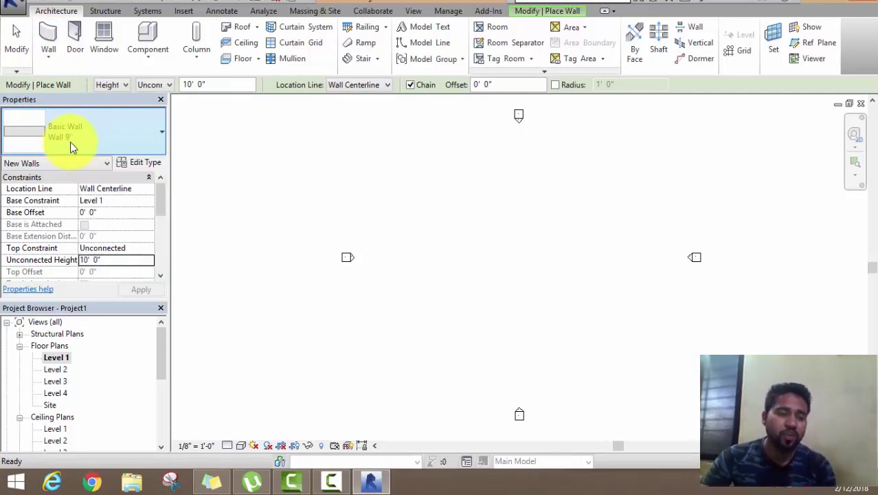
middle_drag(439, 258, 429, 232)
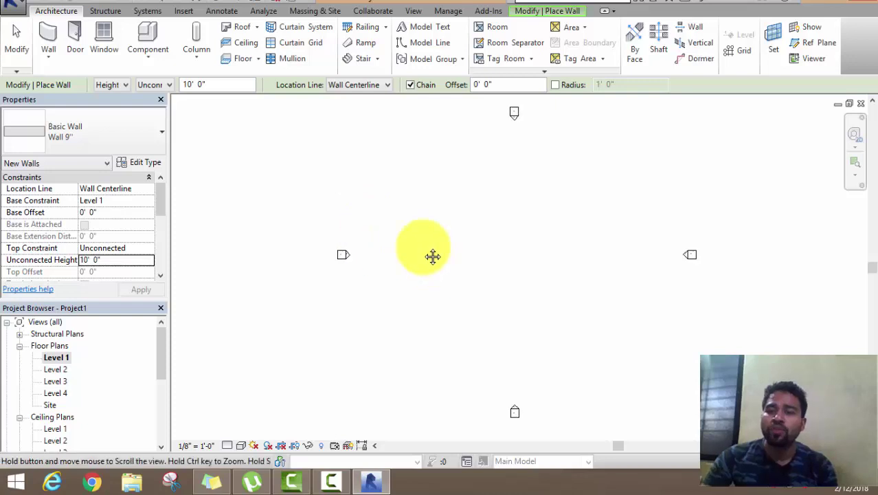
click(415, 191)
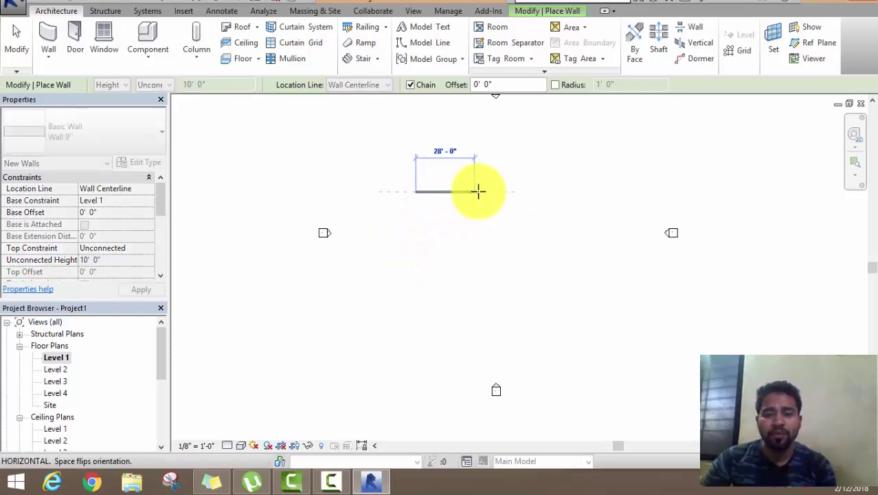
scroll(441, 191, up, 2)
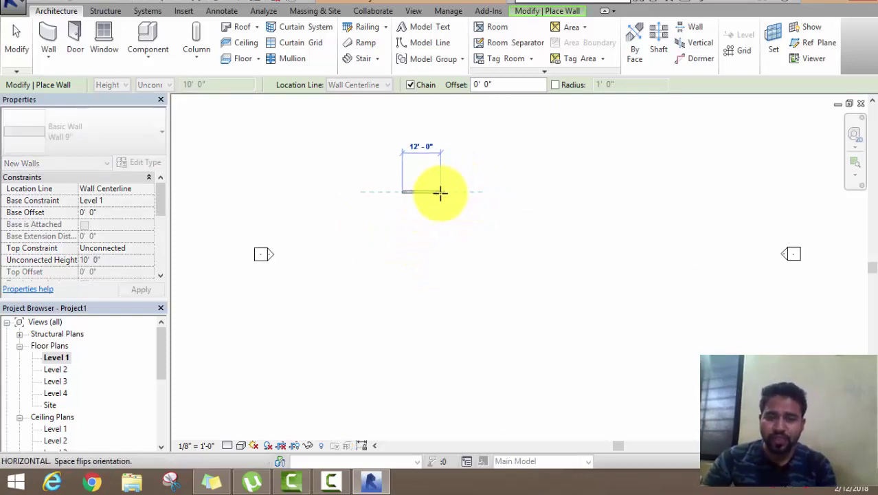
scroll(439, 192, up, 1)
click(440, 193)
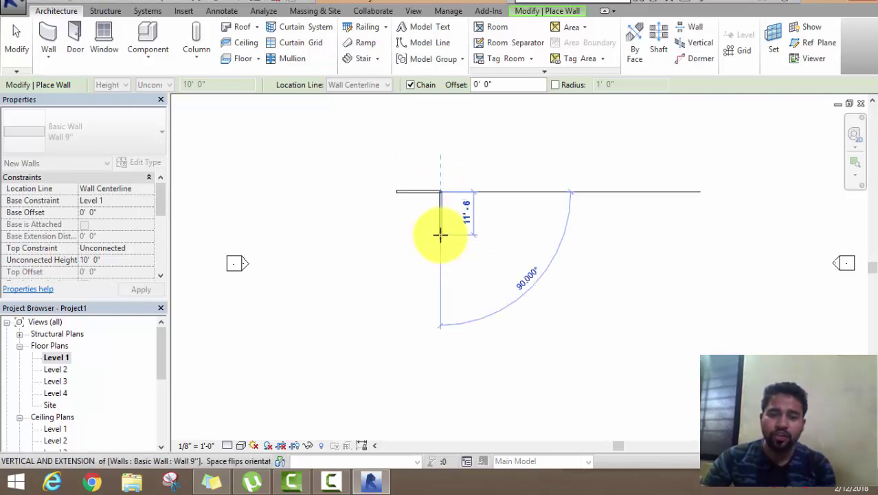
text(12)
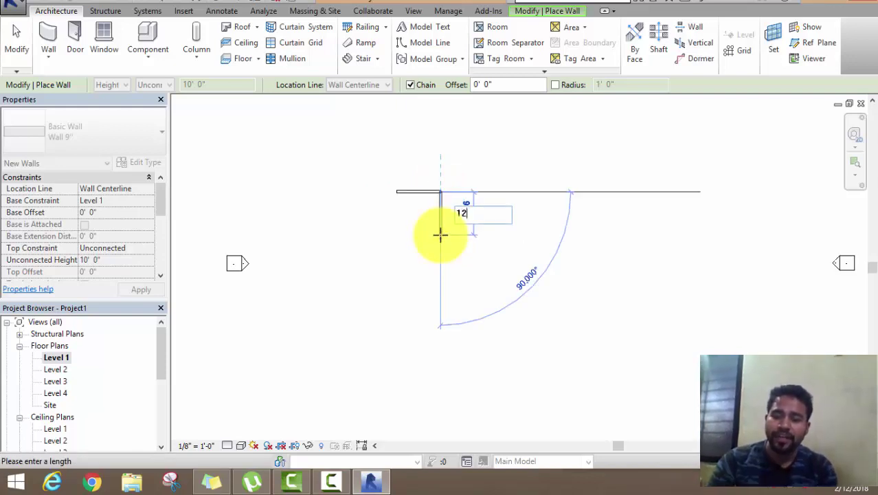
text(')
key(Return)
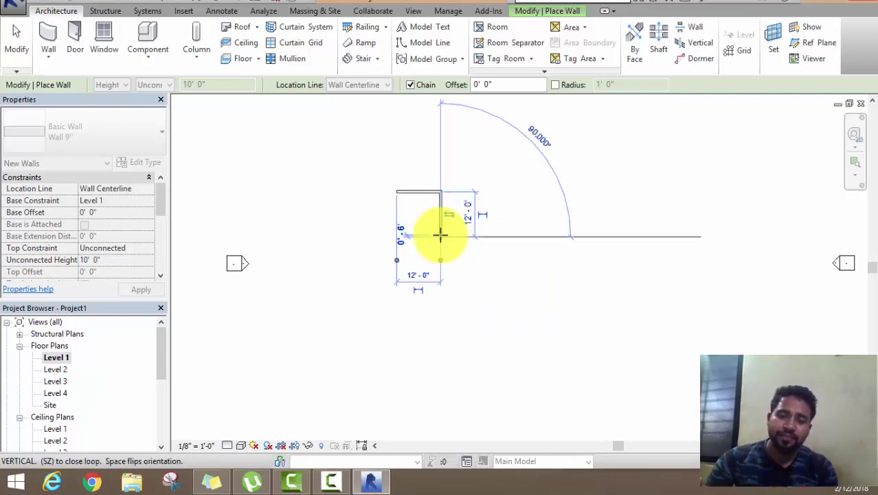
- Draw the remaining walls to close the 12' × 12' square, then stop drawing walls
click(397, 236)
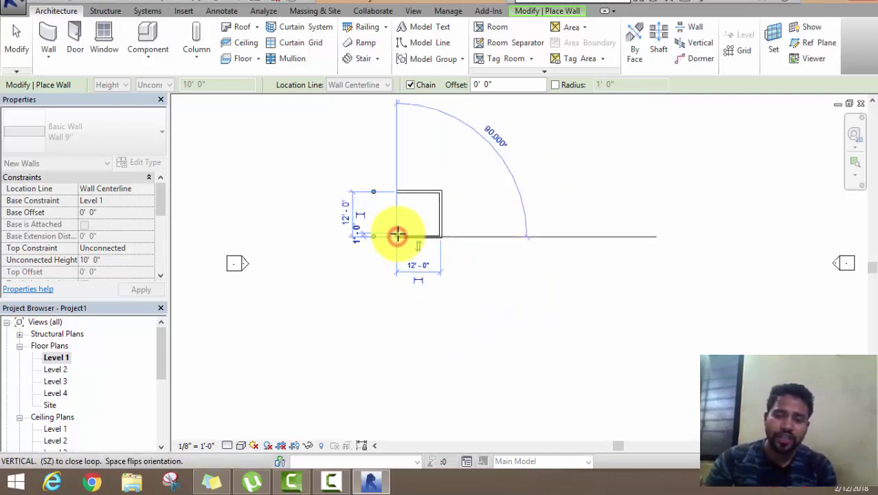
click(398, 191)
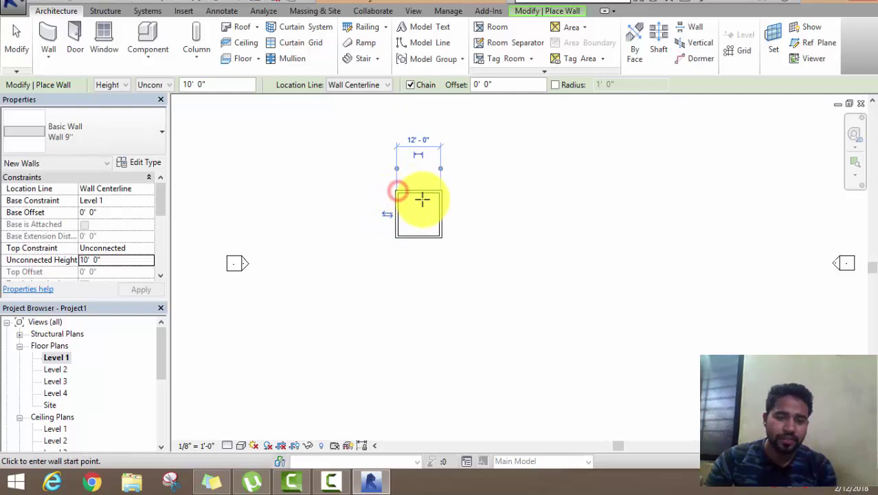
right_click(331, 153)
click(345, 159)
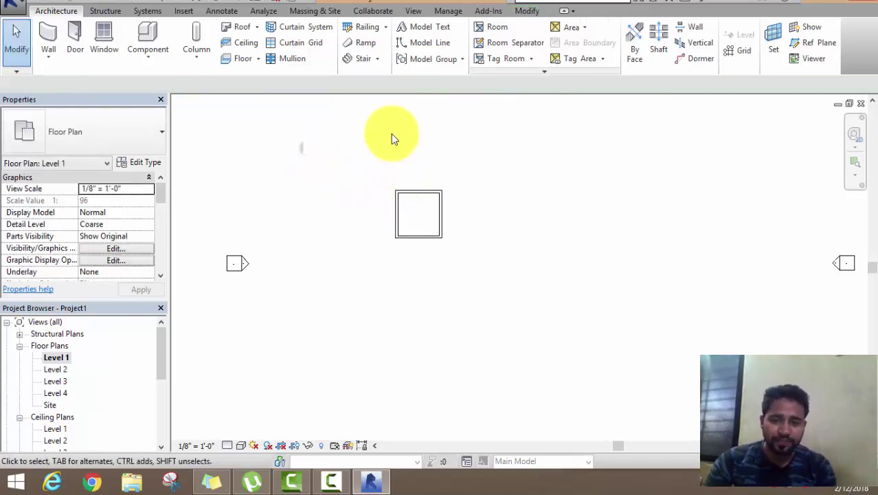
- Show the walls in a 3D view with the Shaded visual style
click(360, 35)
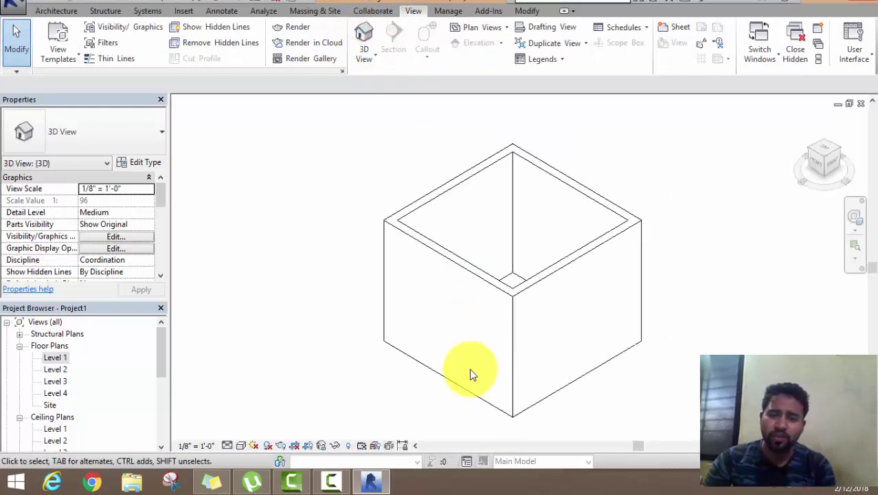
click(240, 445)
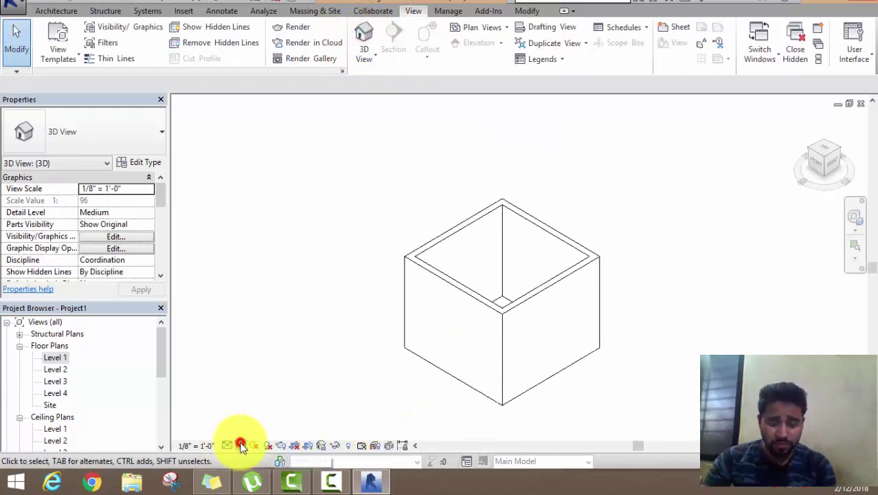
click(243, 417)
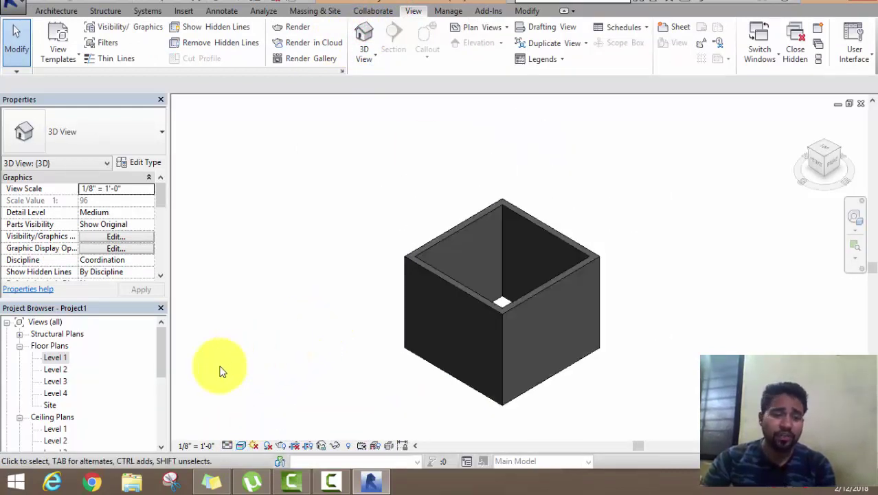
- Open the Level 2 floor plan and zoom in on the wall square below
double_click(56, 357)
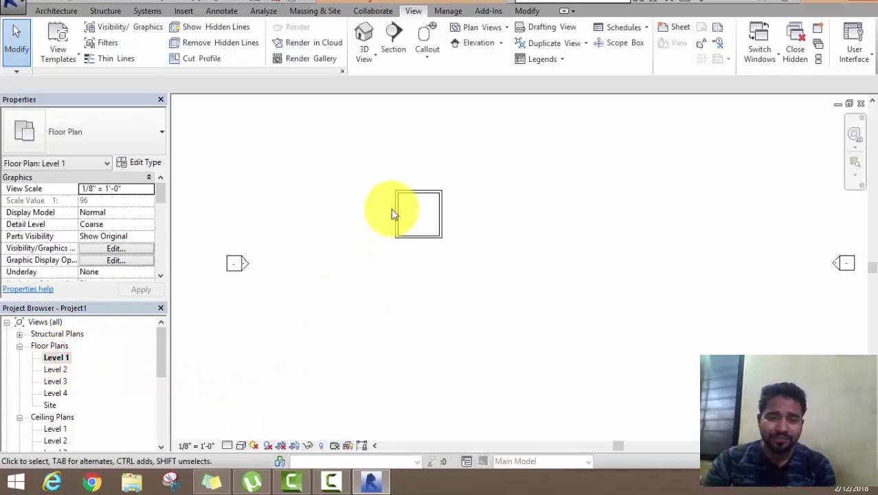
scroll(390, 189, up, 3)
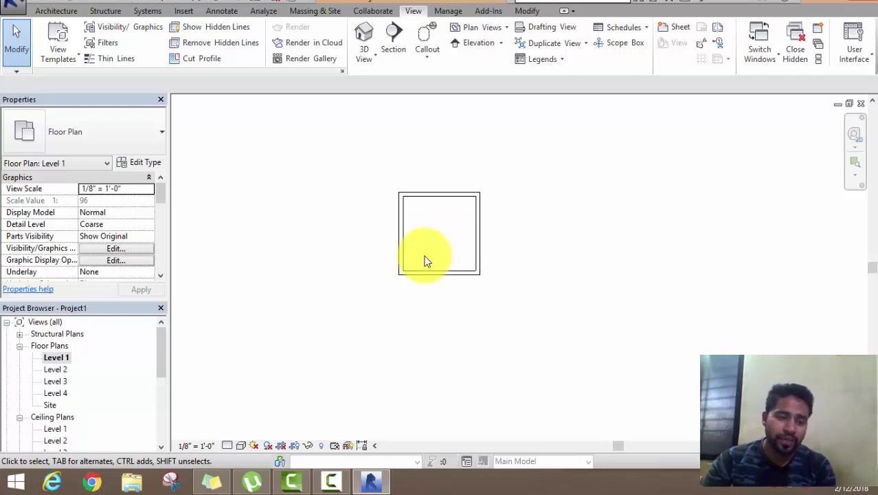
double_click(57, 369)
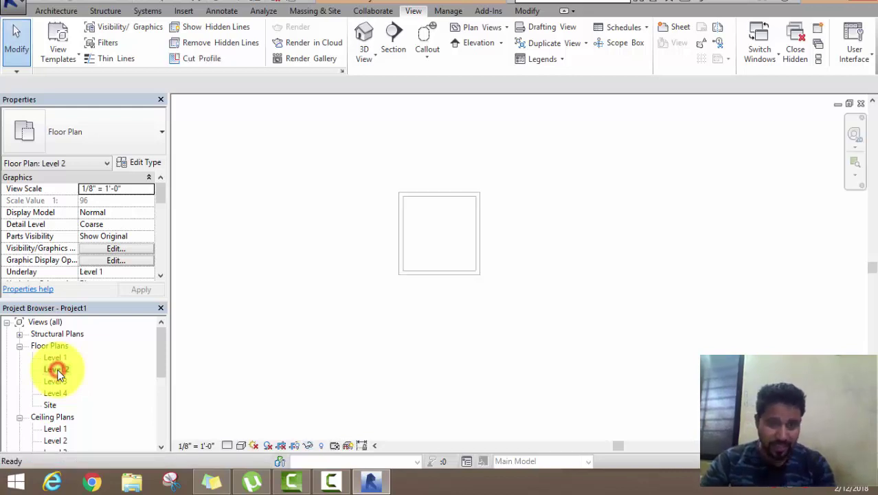
scroll(372, 211, up, 2)
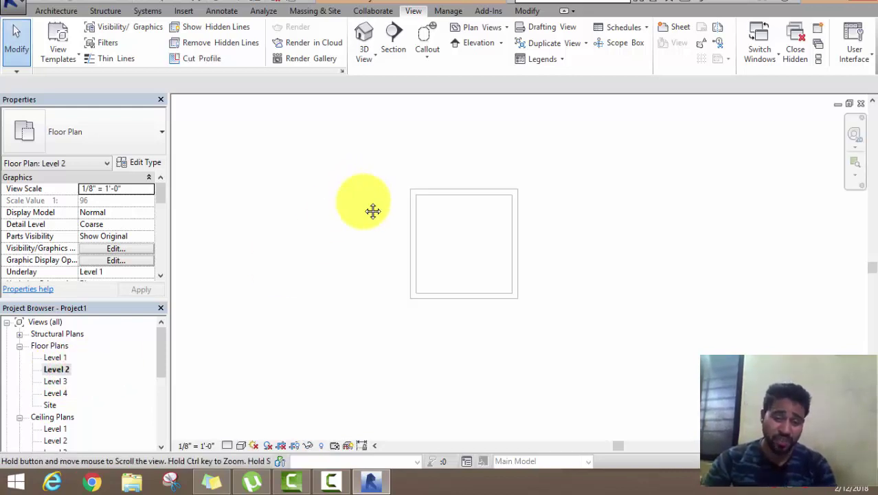
scroll(374, 223, up, 2)
middle_drag(379, 239, 369, 235)
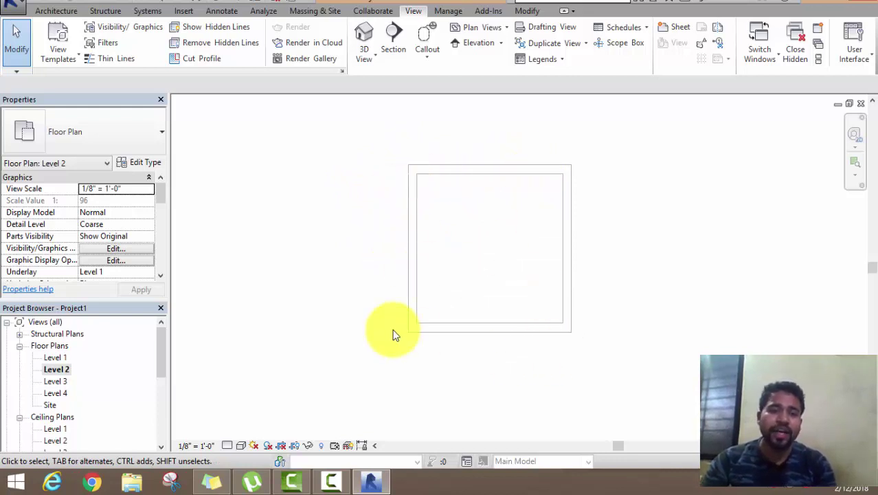
click(59, 11)
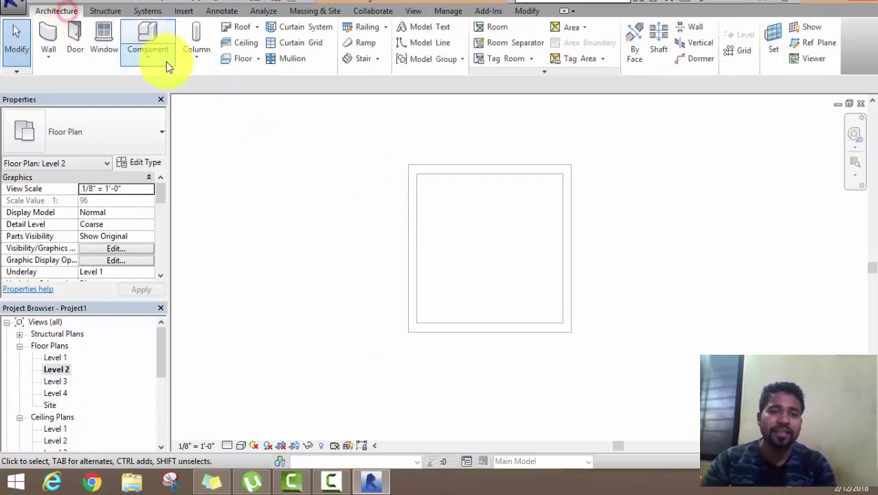
- Sketch a rectangular roof-by-footprint boundary just outside the square walls
click(245, 26)
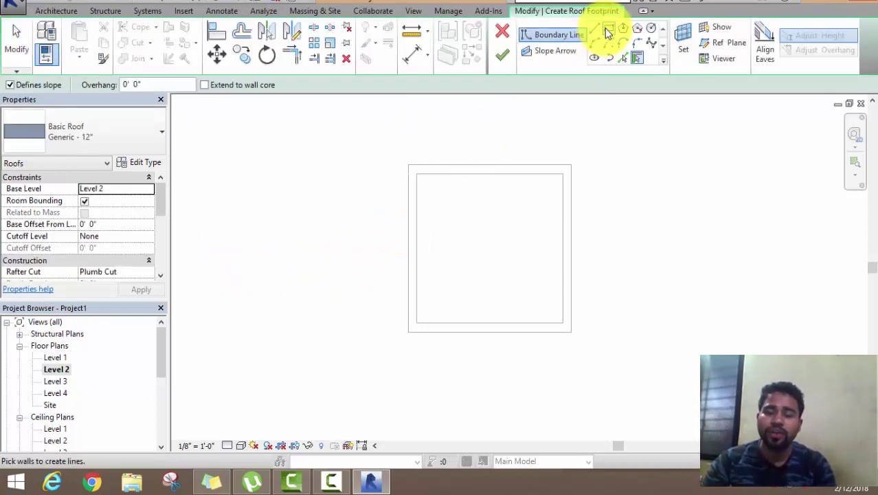
click(609, 27)
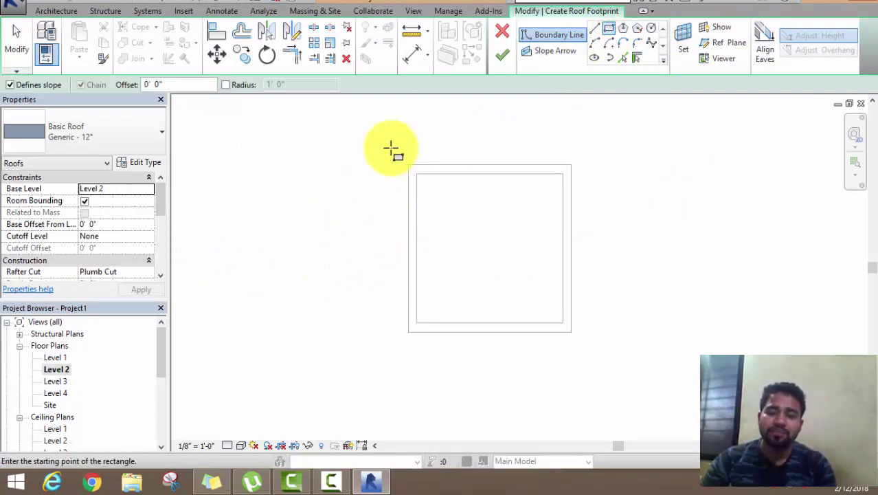
click(376, 143)
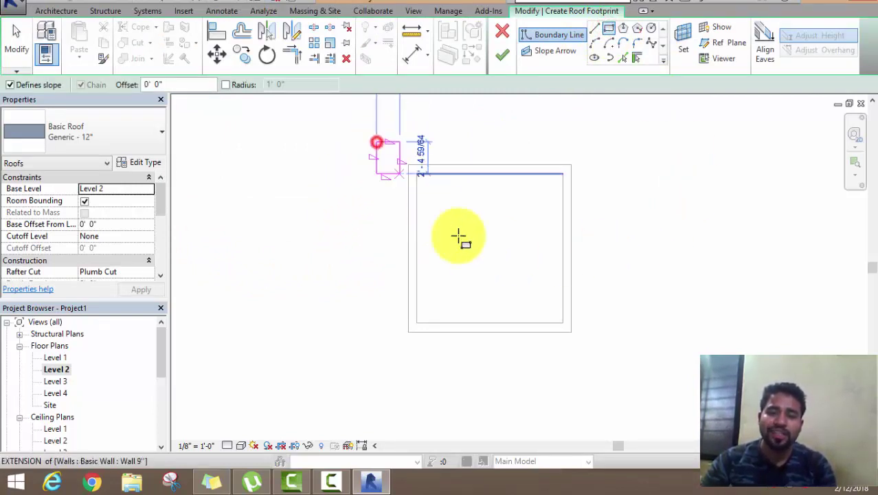
click(608, 353)
- Finish the Generic 12" hip roof on Level 2 and attach the walls to it
right_click(693, 122)
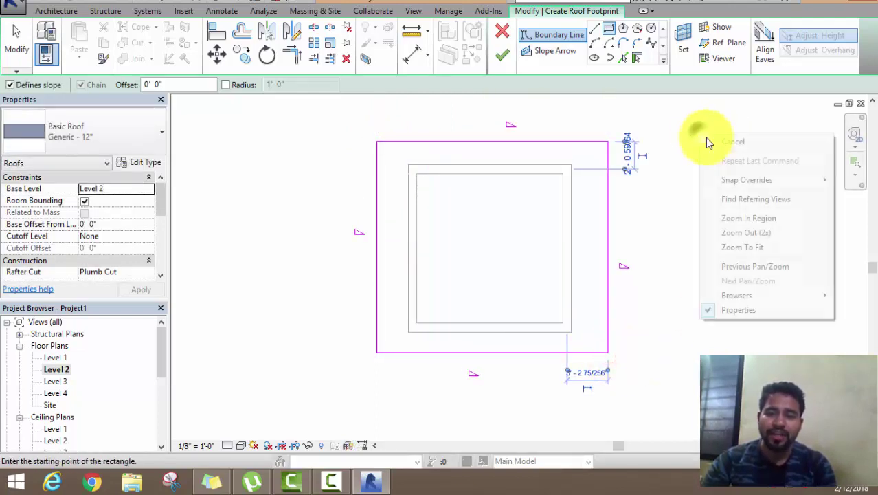
click(715, 140)
right_click(695, 125)
click(734, 141)
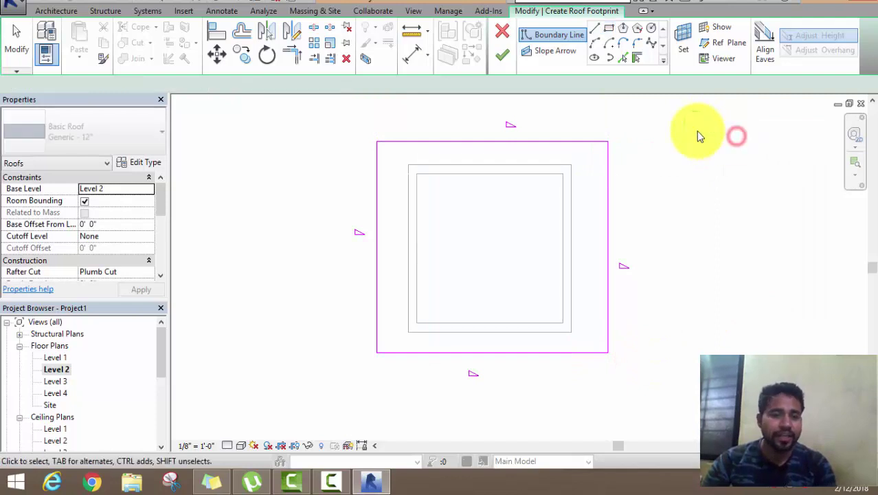
right_click(696, 129)
click(736, 141)
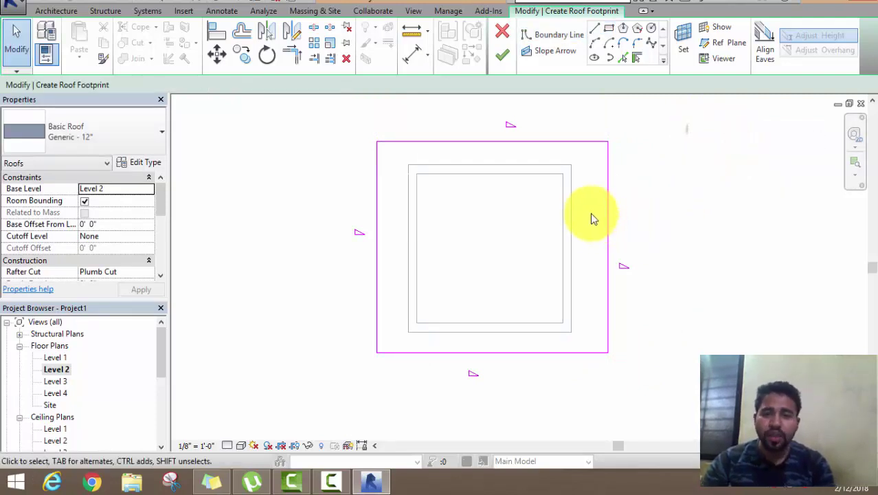
click(500, 55)
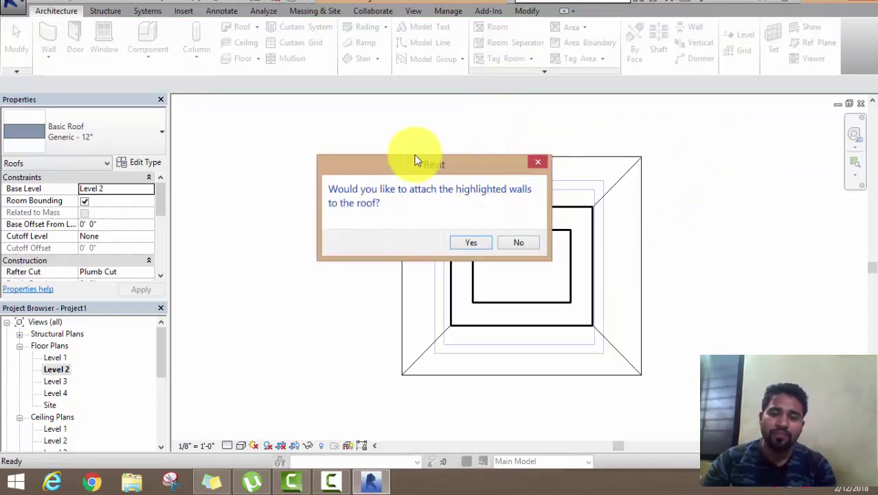
click(474, 246)
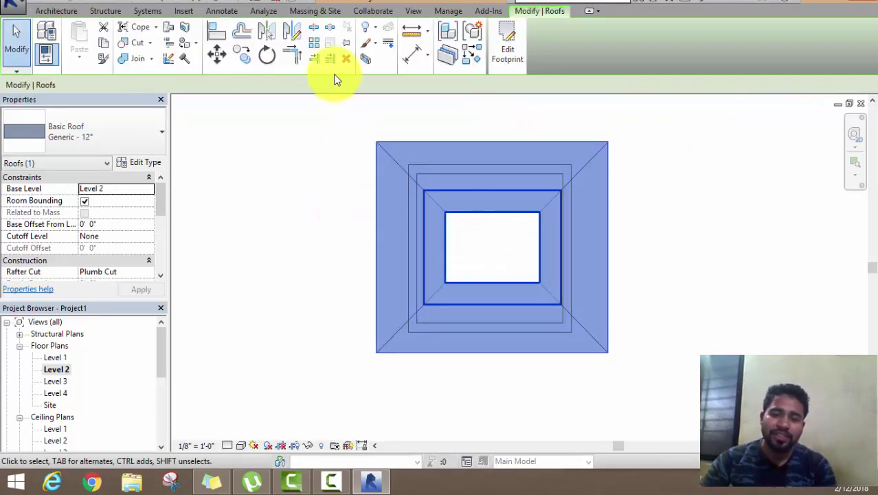
- In the 3D view, select the hip roof and drag its apex handle to adjust it
click(413, 11)
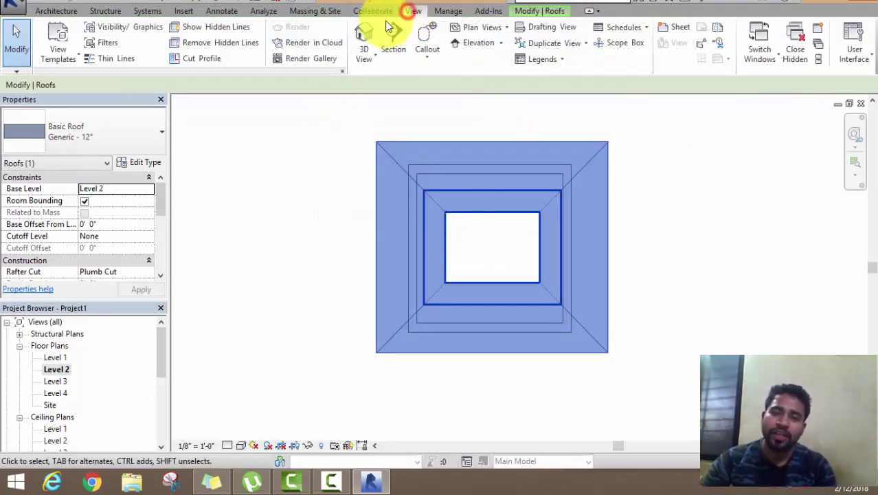
click(374, 29)
mouse_move(421, 302)
shift+middle_down()
mouse_move(534, 123)
mouse_move(580, 237)
mouse_move(612, 153)
mouse_move(610, 163)
mouse_move(661, 156)
mouse_move(729, 179)
mouse_move(804, 353)
mouse_move(451, 447)
shift+middle_up()
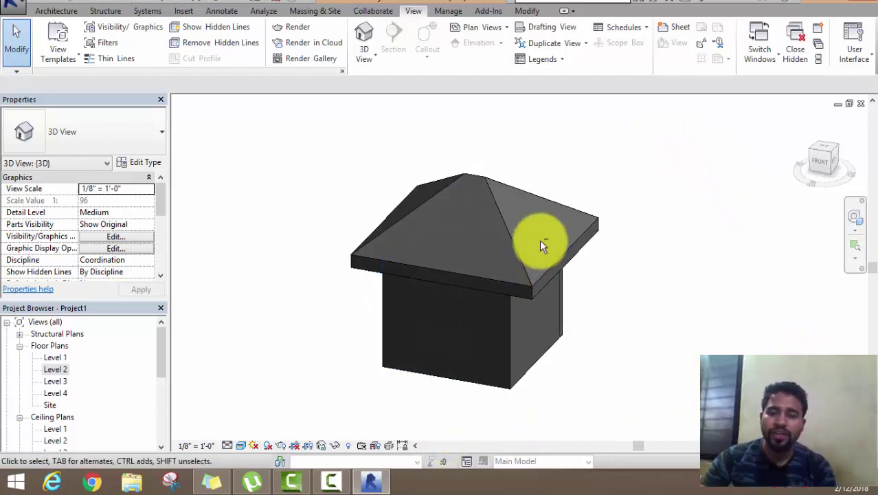
shift+middle_drag(541, 243, 463, 357)
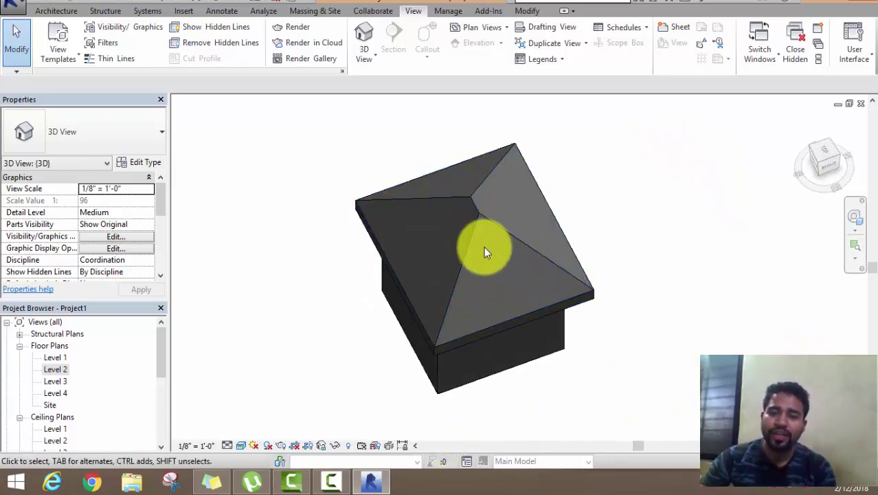
click(477, 206)
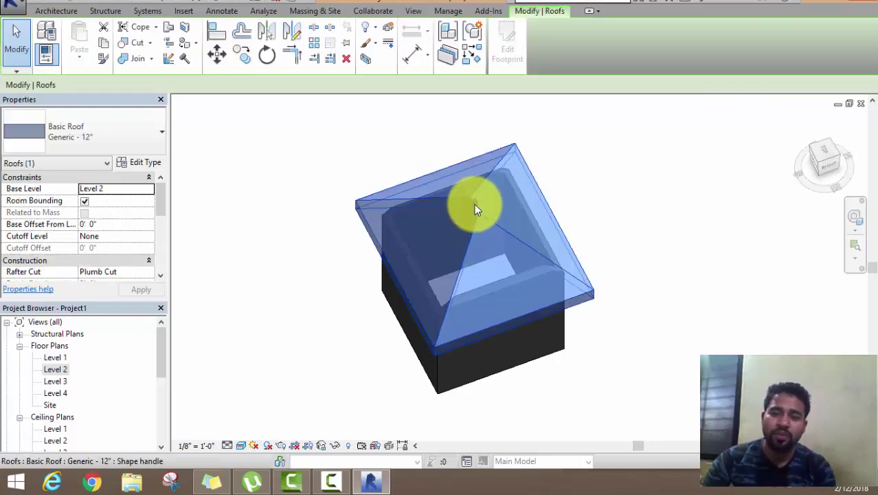
drag(479, 168, 480, 162)
click(588, 198)
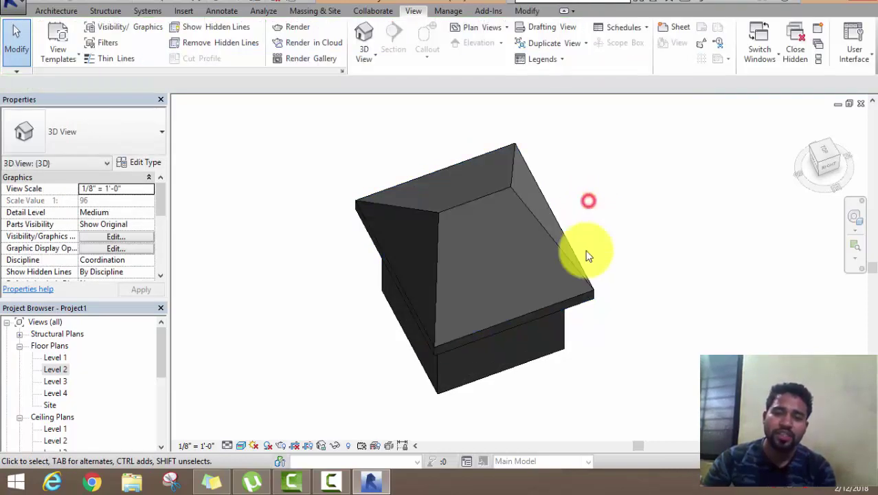
- Orbit to a front view of the house and select the roof again
mouse_move(588, 249)
shift+middle_down()
mouse_move(624, 260)
mouse_move(687, 189)
mouse_move(624, 165)
mouse_move(565, 170)
mouse_move(567, 255)
mouse_move(515, 300)
shift+middle_up()
scroll(368, 298, up, 3)
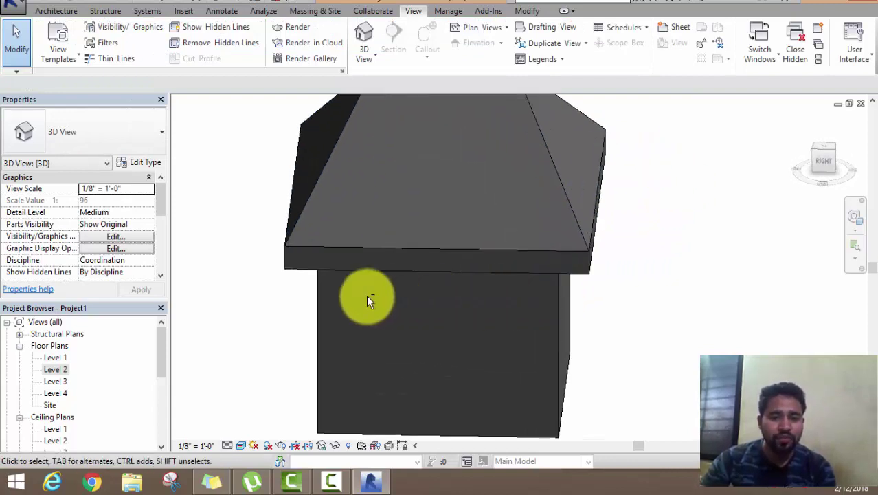
shift+middle_drag(369, 298, 570, 271)
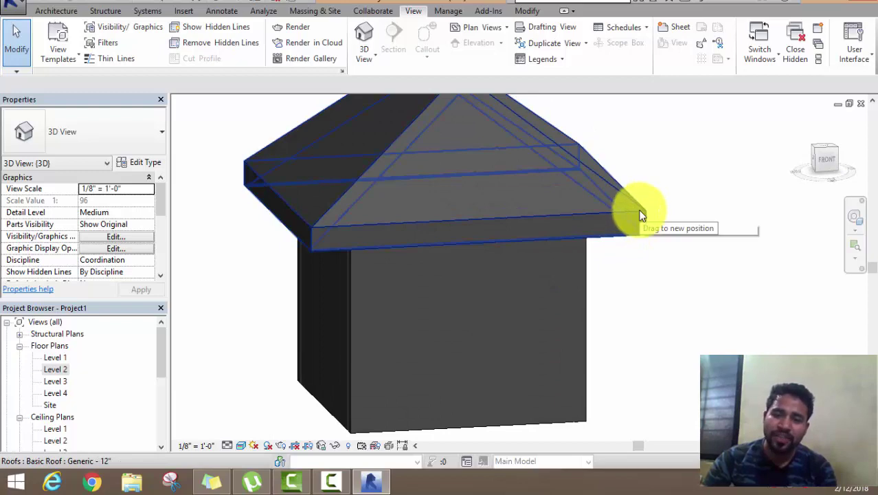
click(638, 209)
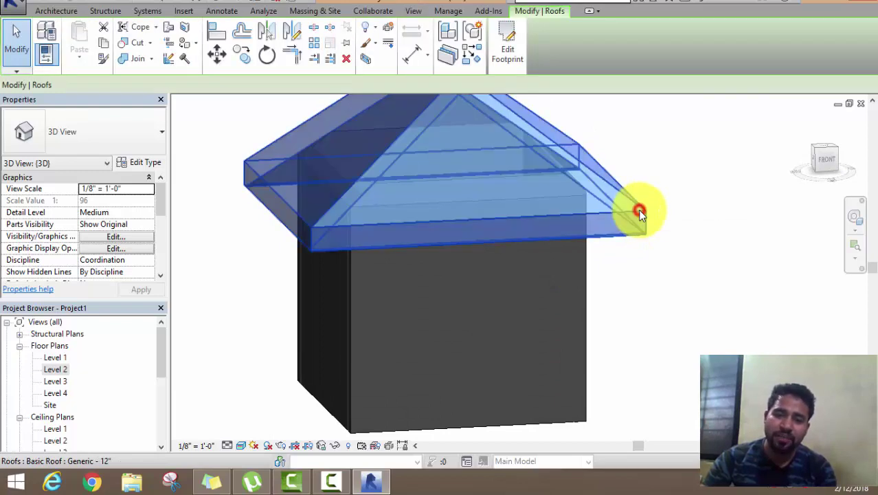
- Duplicate the roof type as a new Basic Roof type named Roof 6"
click(148, 164)
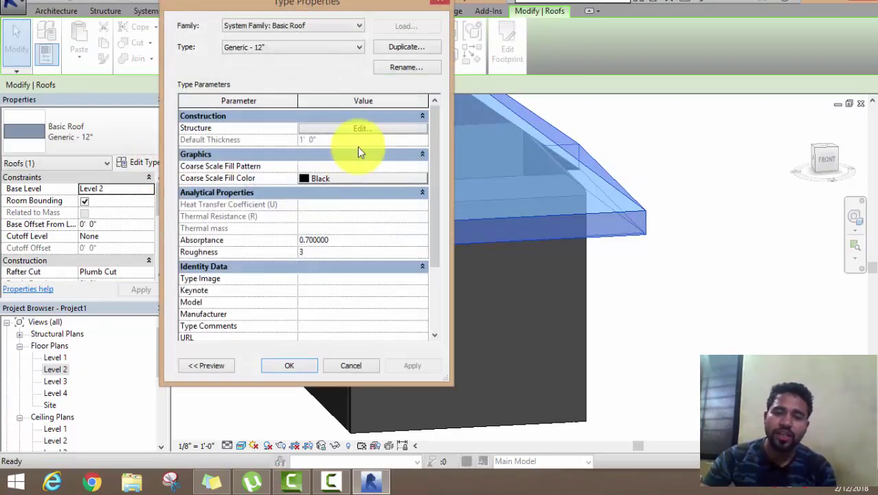
click(391, 47)
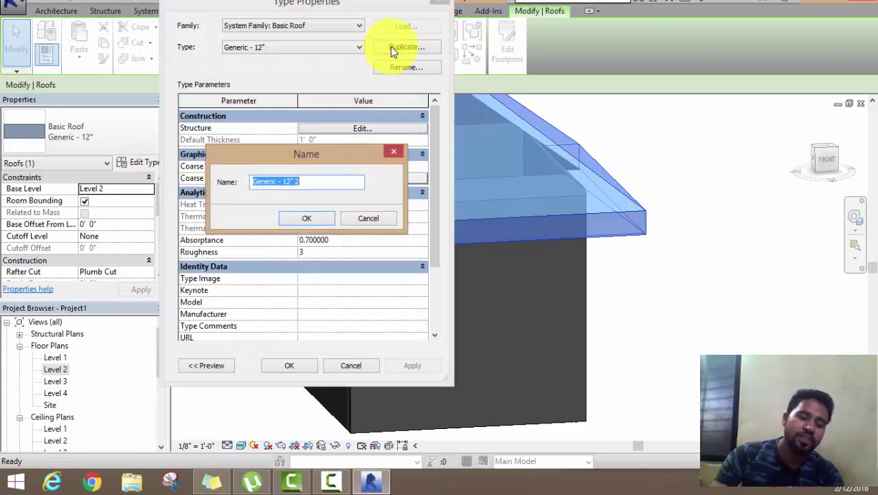
text(Roof 6)
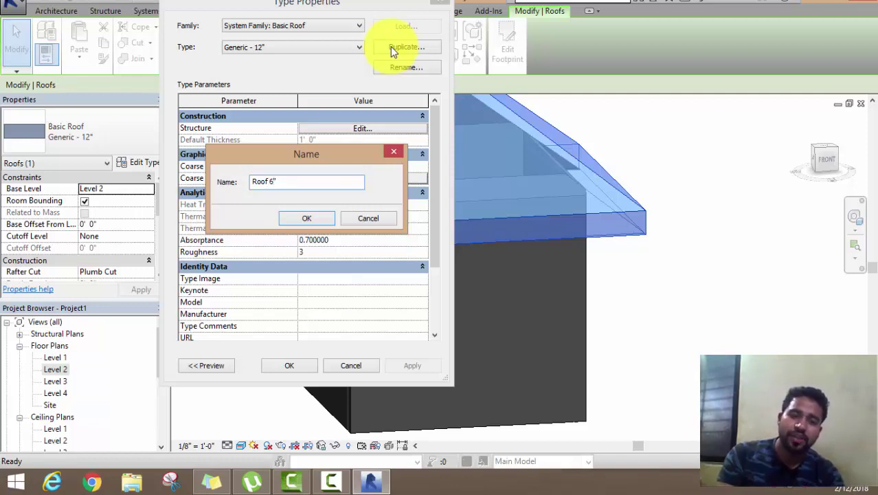
key(Return)
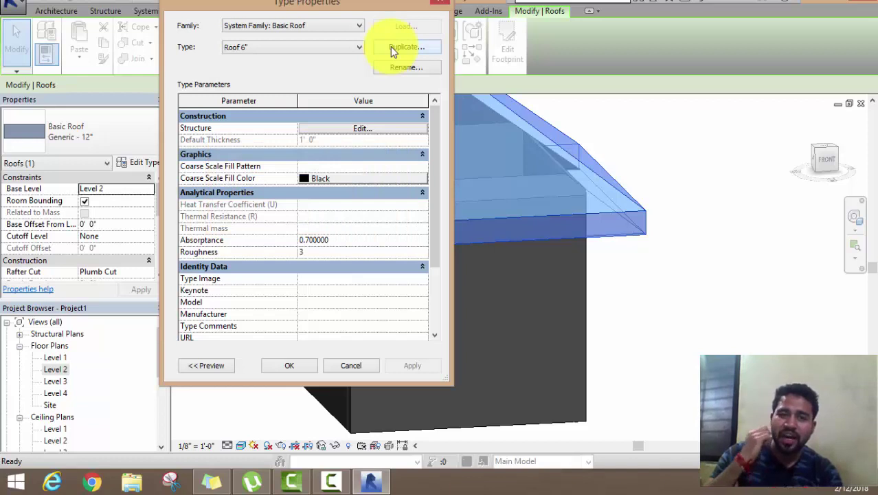
- Set the Roof 6" structure layer to 0' 6" thick and apply the type to the roof
click(345, 132)
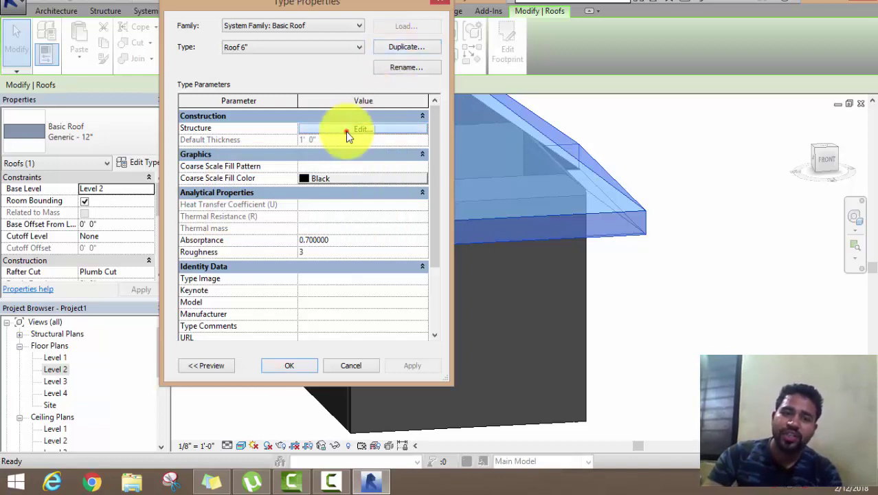
click(339, 128)
text(6)
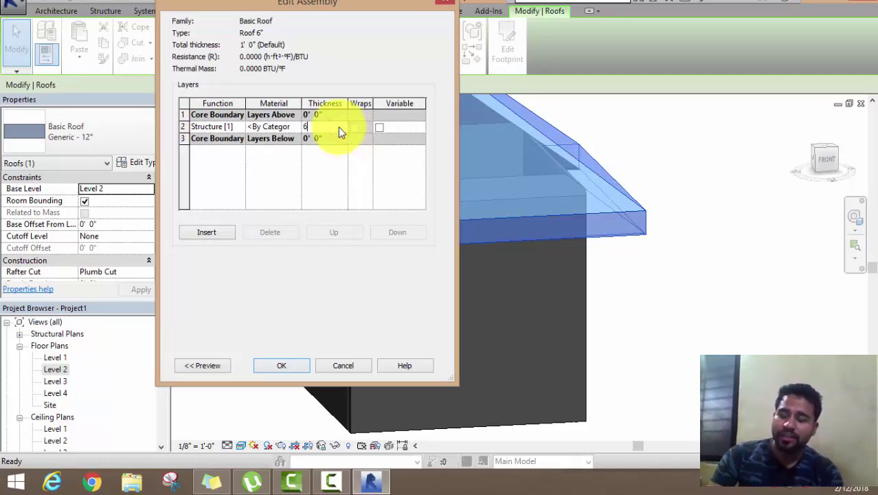
key(Tab)
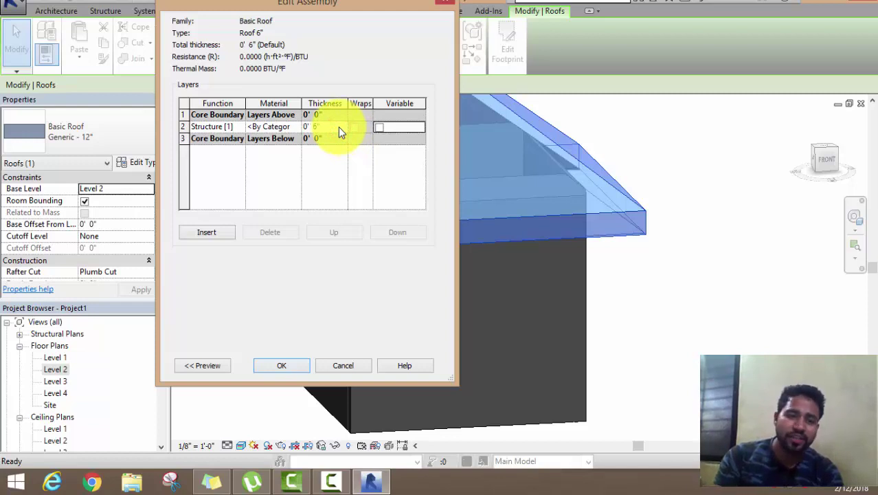
click(285, 365)
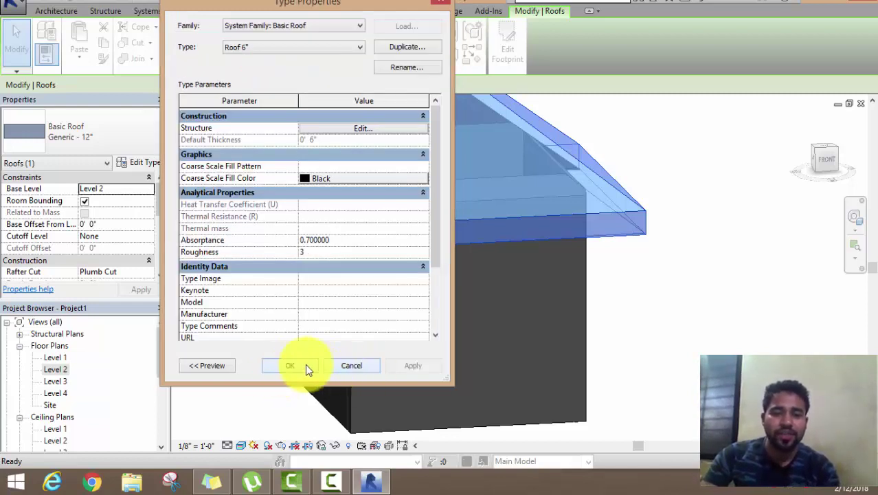
click(297, 368)
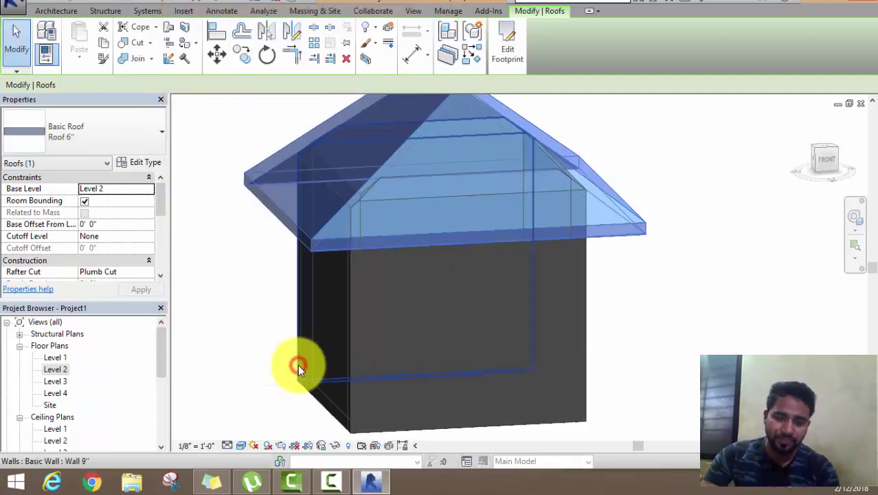
click(265, 284)
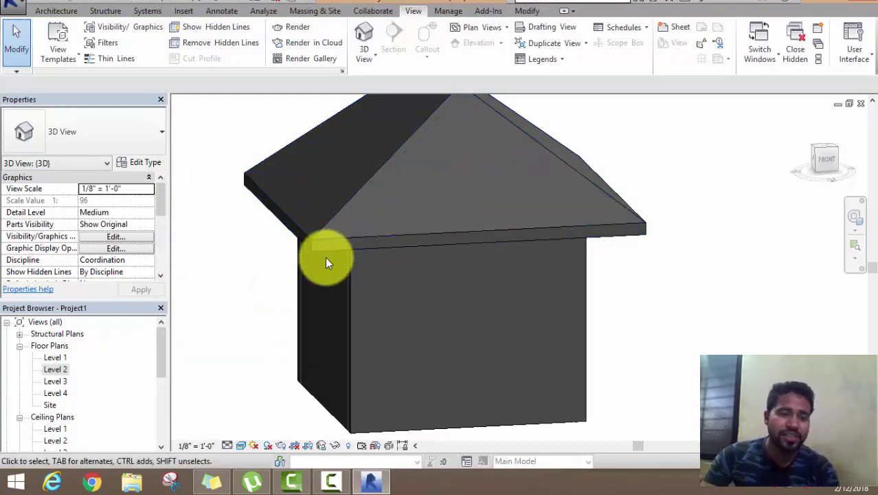
mouse_move(241, 292)
shift+middle_down()
mouse_move(349, 300)
mouse_move(418, 378)
mouse_move(411, 373)
shift+middle_up()
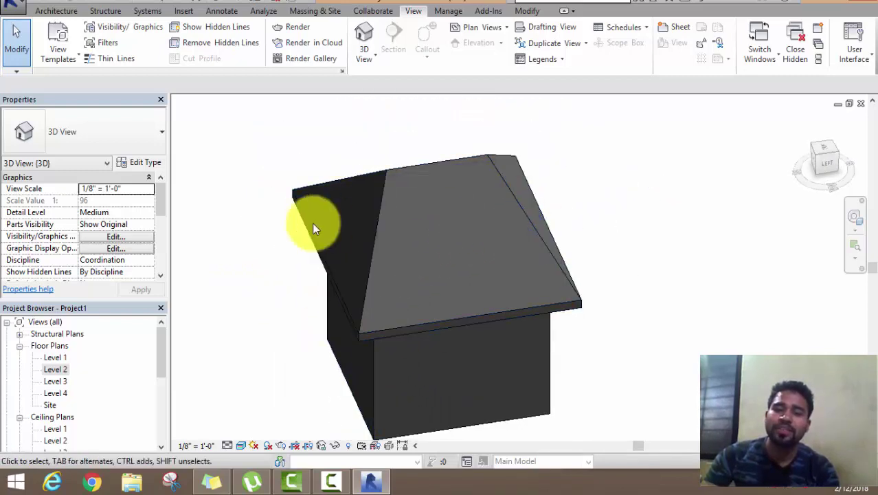
mouse_move(428, 249)
shift+middle_down()
mouse_move(559, 244)
mouse_move(560, 233)
mouse_move(386, 240)
mouse_move(378, 229)
shift+middle_up()
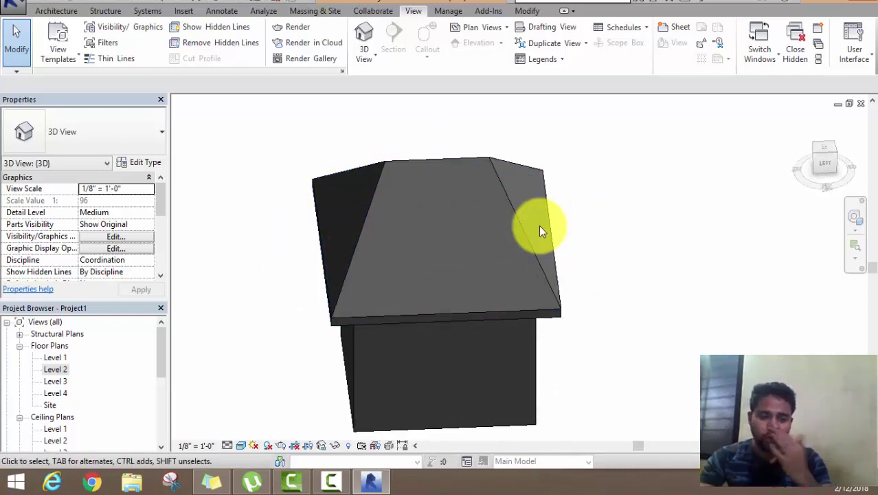
- On the Level 2 plan, clear Defines Slope on the roof's left and right footprint edges
double_click(57, 370)
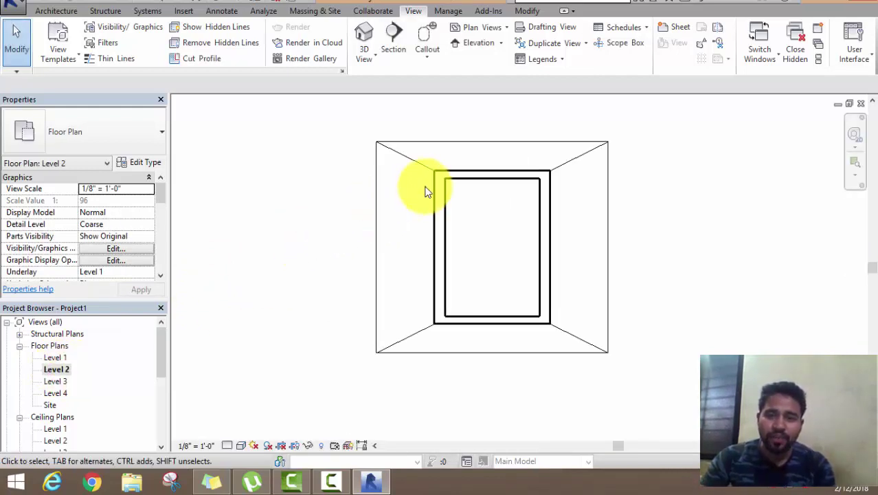
click(425, 167)
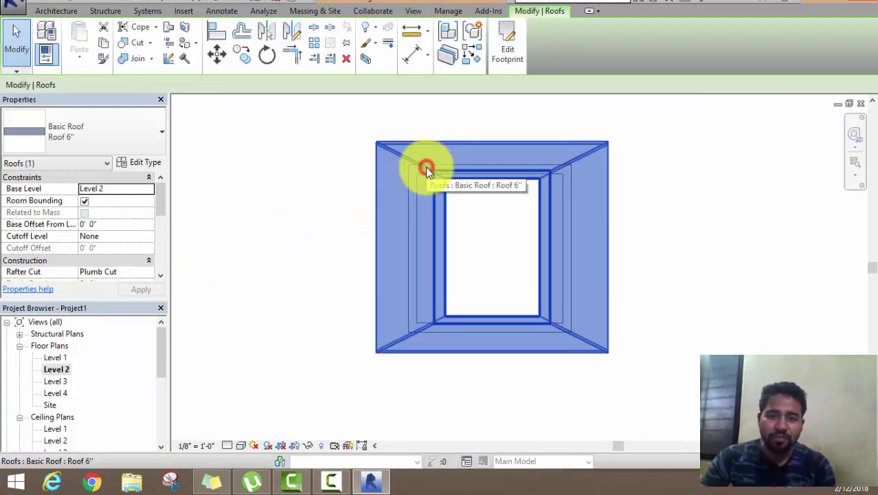
click(504, 31)
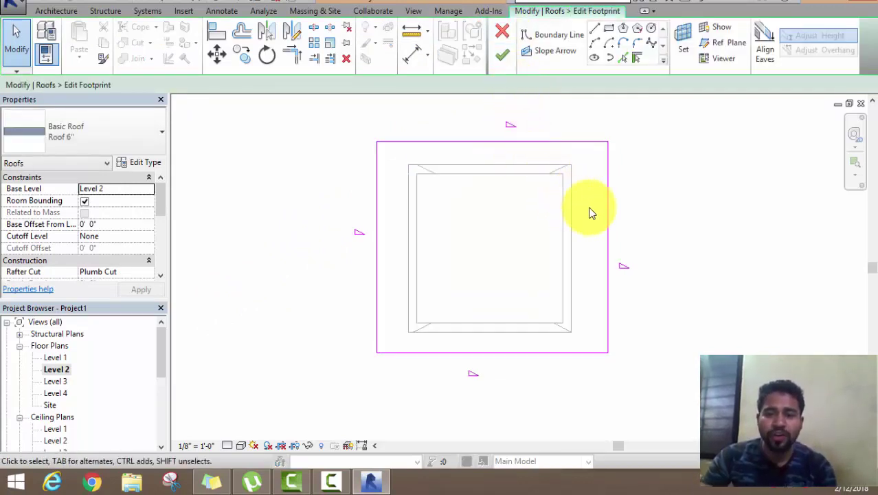
click(609, 218)
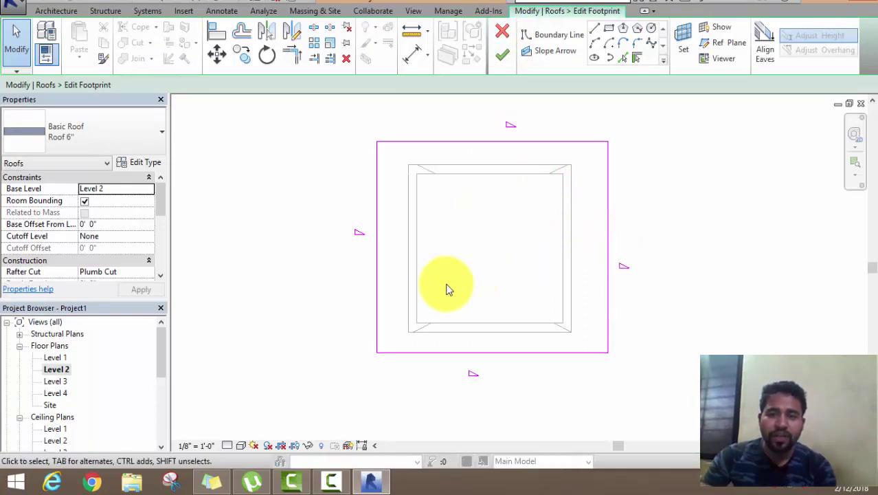
click(377, 286)
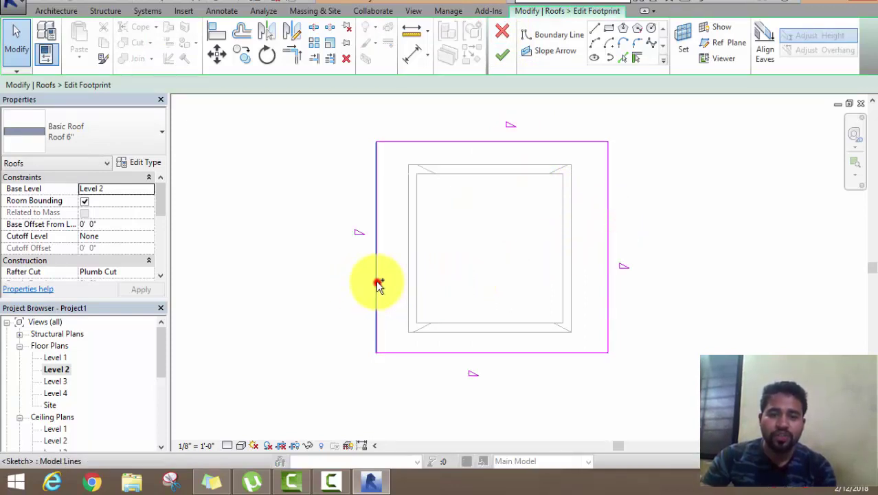
ctrl+click(610, 311)
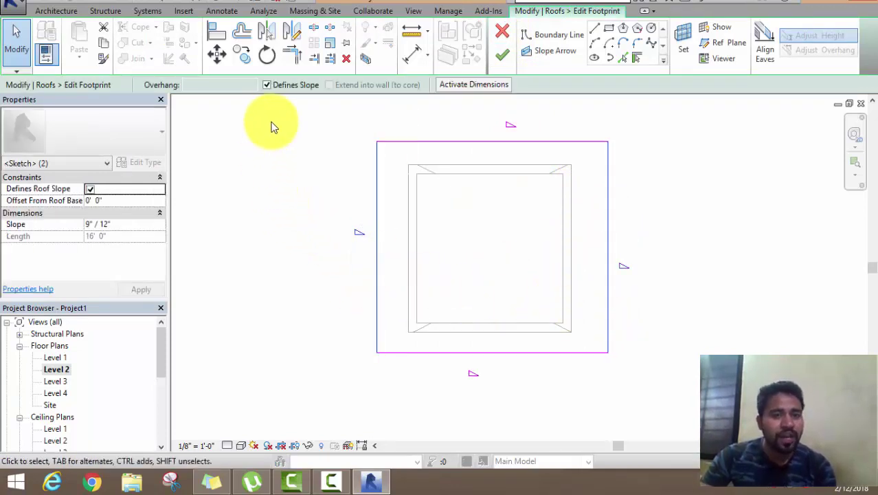
click(266, 85)
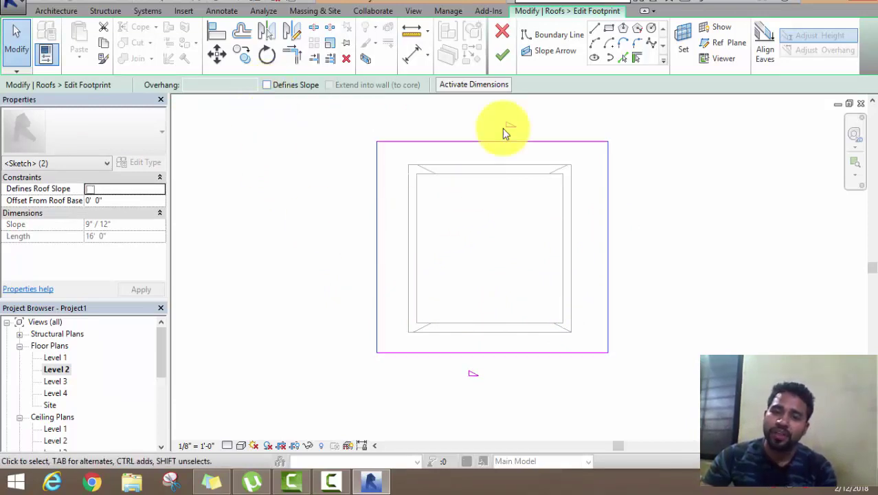
click(505, 57)
- In the 3D view, drag the gable roof's ridge down to flatten its slopes
click(411, 12)
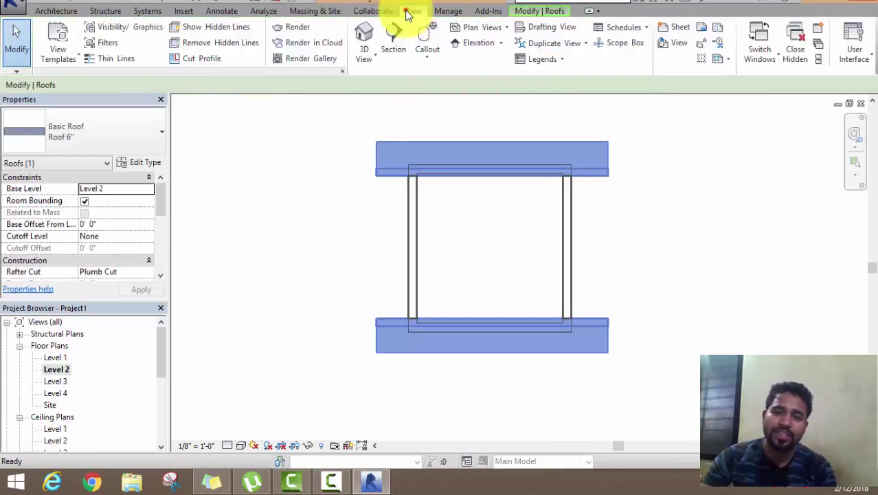
click(365, 31)
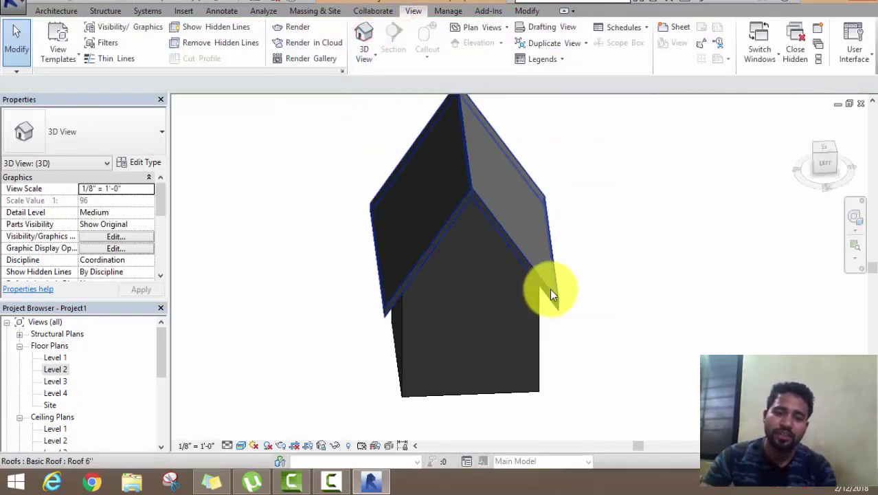
mouse_move(550, 289)
shift+middle_down()
mouse_move(353, 259)
mouse_move(654, 200)
mouse_move(558, 240)
mouse_move(351, 232)
mouse_move(578, 268)
mouse_move(412, 216)
shift+middle_up()
click(477, 200)
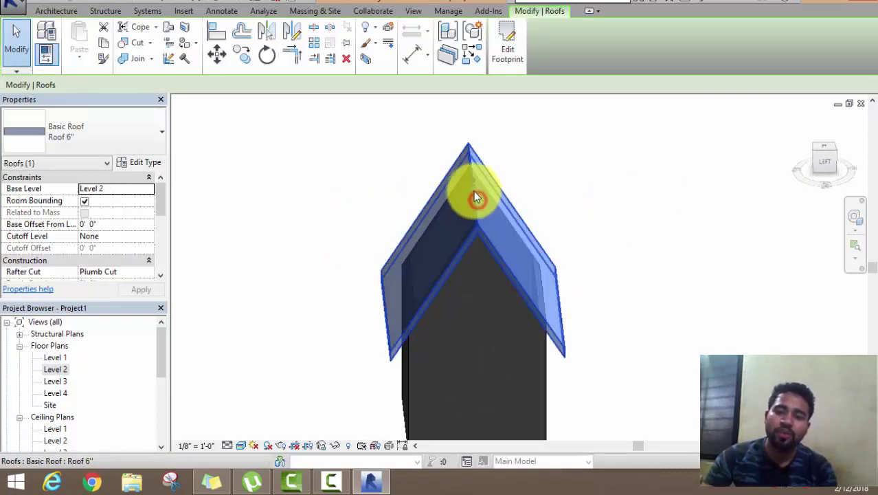
drag(472, 180, 474, 251)
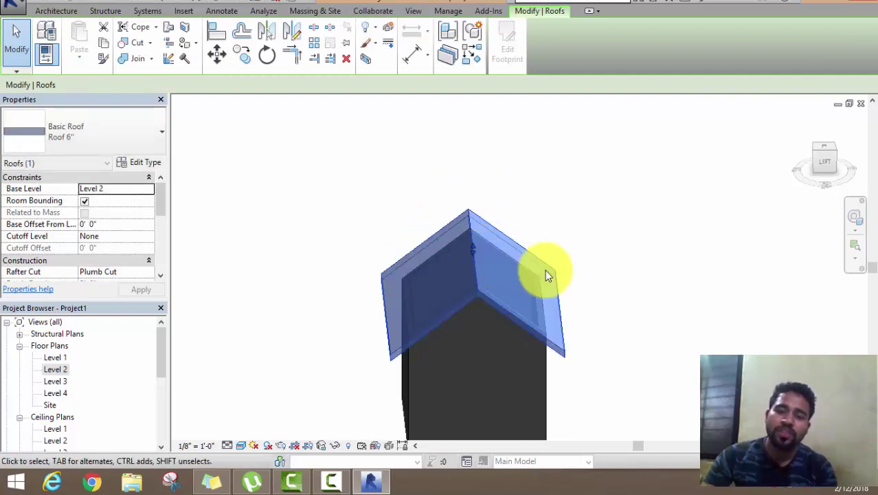
click(605, 265)
- Orbit around the house, then return to the Level 2 floor plan
mouse_move(604, 265)
shift+middle_down()
mouse_move(610, 316)
mouse_move(588, 215)
mouse_move(480, 270)
mouse_move(382, 275)
mouse_move(314, 259)
mouse_move(451, 314)
shift+middle_up()
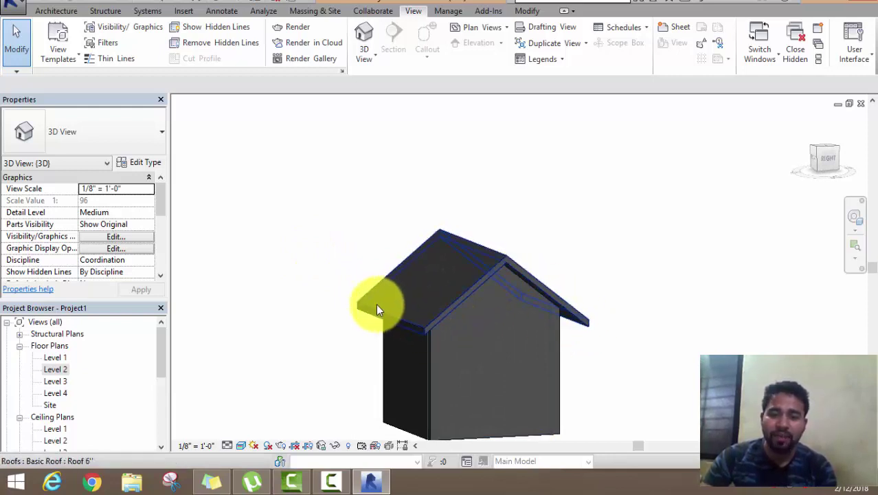
mouse_move(561, 302)
shift+middle_down()
mouse_move(427, 350)
mouse_move(384, 262)
mouse_move(441, 321)
mouse_move(519, 324)
mouse_move(558, 281)
mouse_move(538, 263)
mouse_move(444, 280)
mouse_move(343, 271)
mouse_move(327, 281)
shift+middle_up()
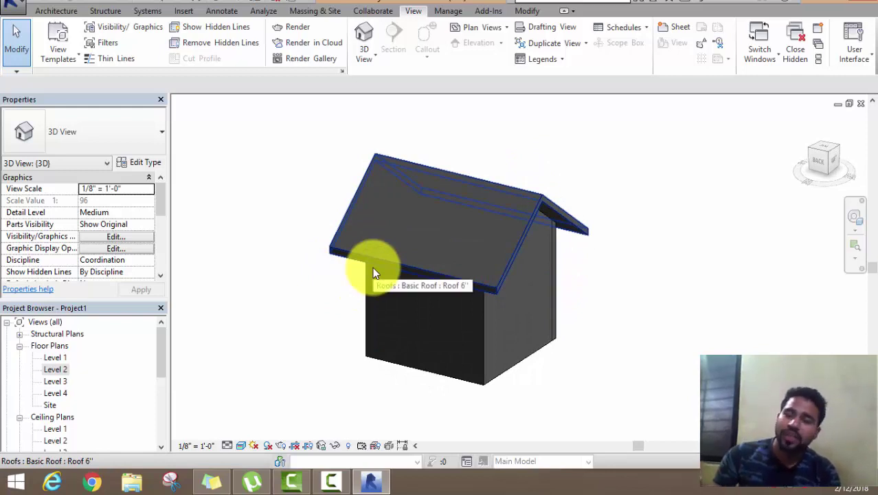
double_click(57, 372)
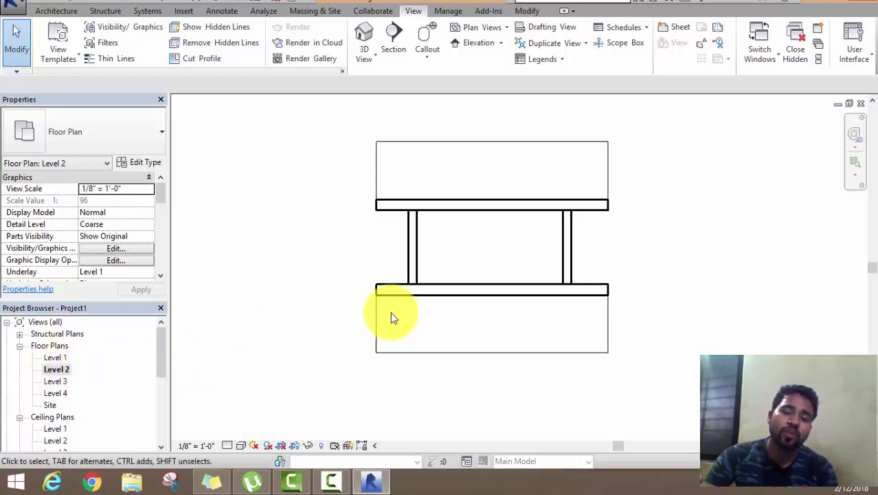
- Clear Defines Slope on all four roof footprint edges, finish, and view the flat roof in 3D
click(382, 292)
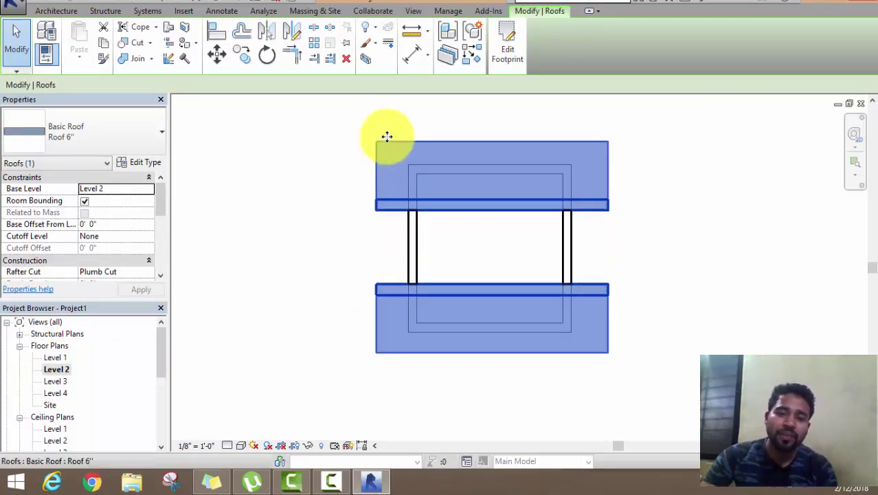
click(514, 44)
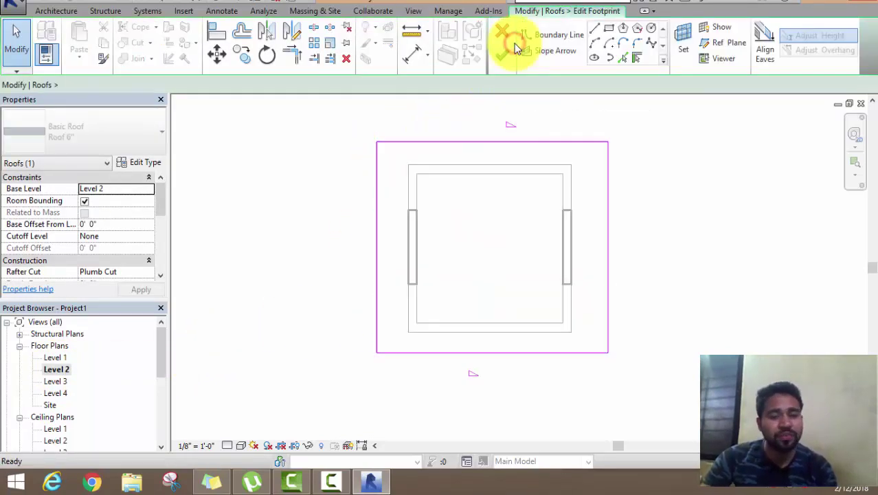
click(457, 145)
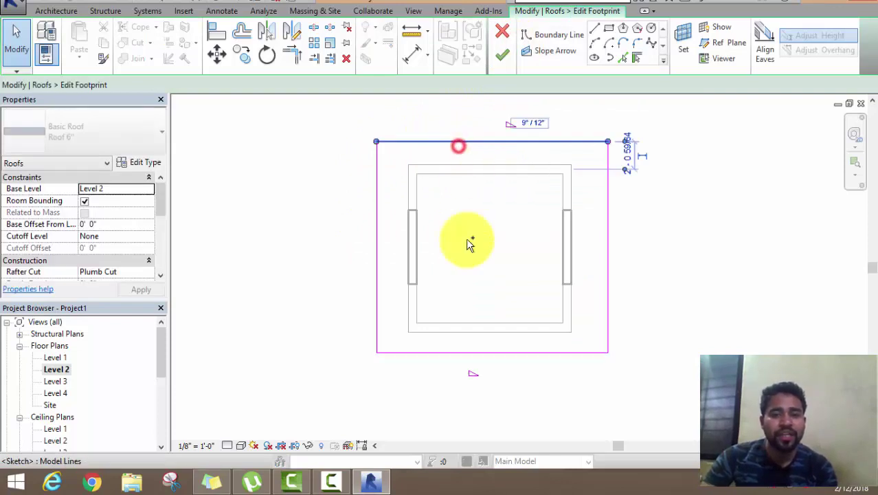
ctrl+click(439, 352)
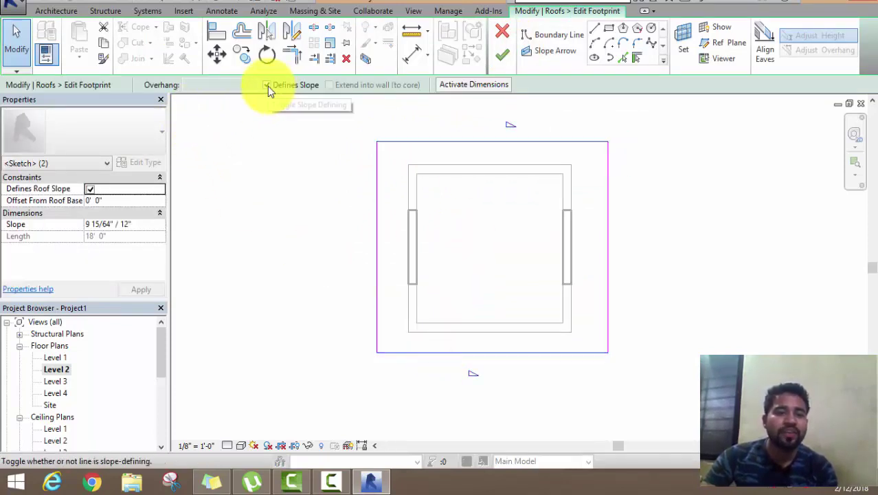
click(267, 85)
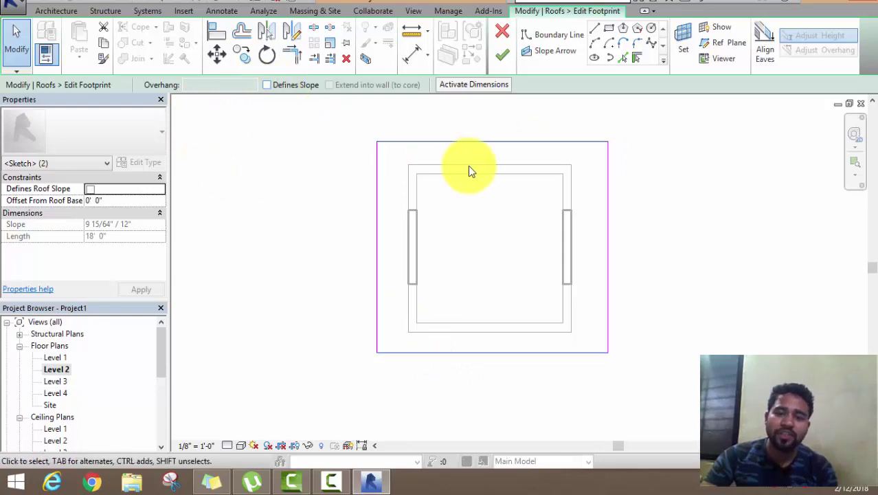
click(607, 218)
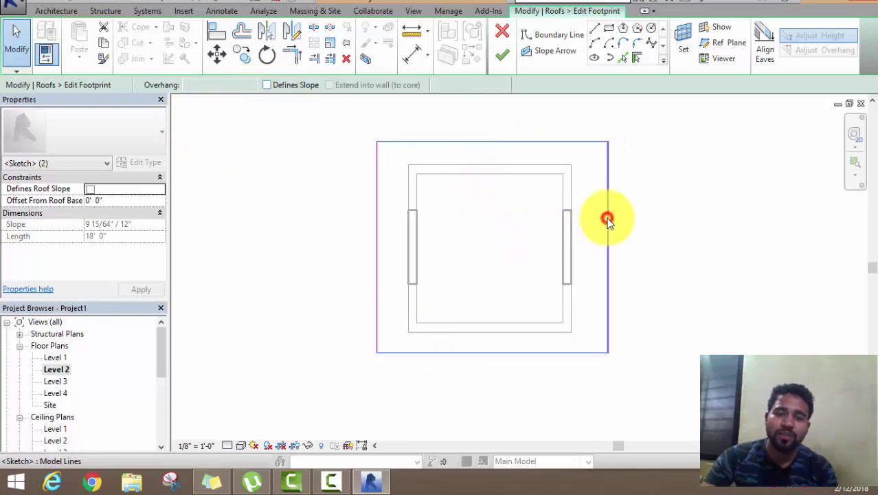
click(377, 227)
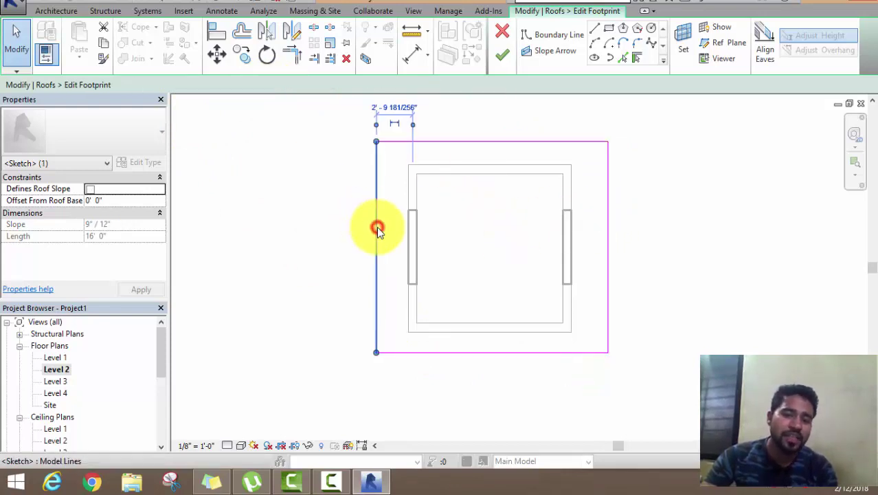
click(503, 59)
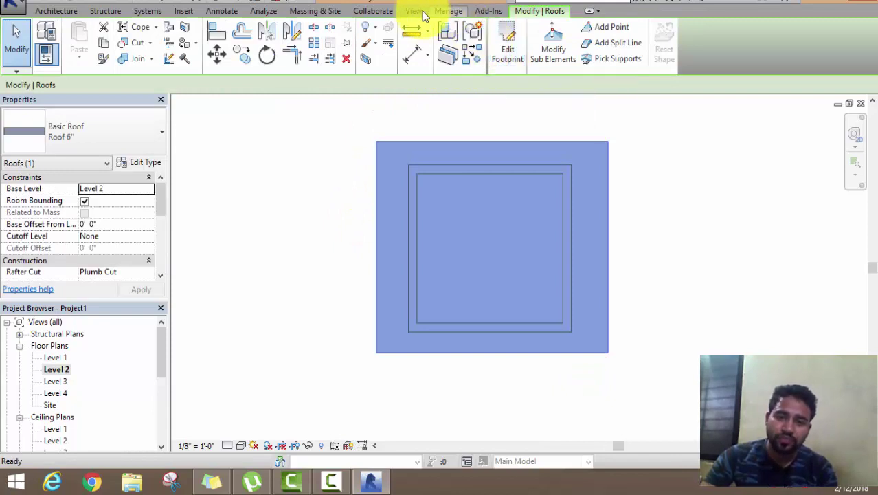
click(414, 11)
click(364, 36)
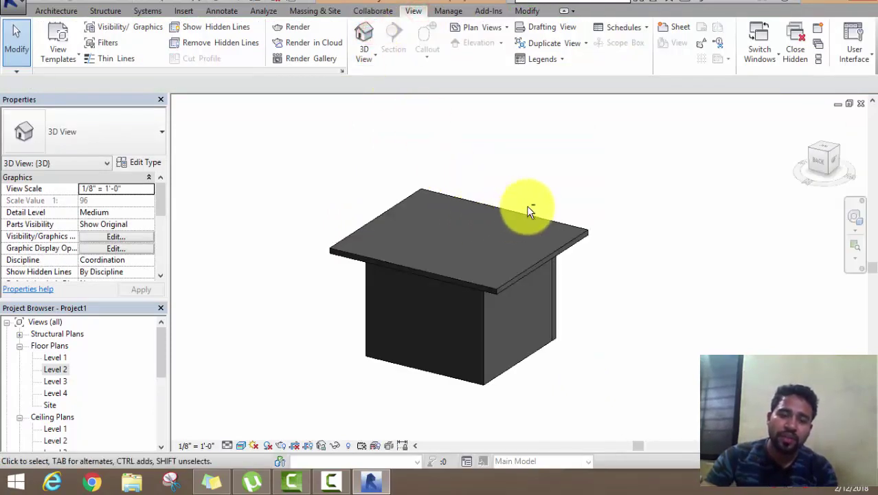
mouse_move(529, 209)
shift+middle_down()
mouse_move(354, 186)
mouse_move(501, 176)
mouse_move(671, 193)
mouse_move(670, 217)
shift+middle_up()
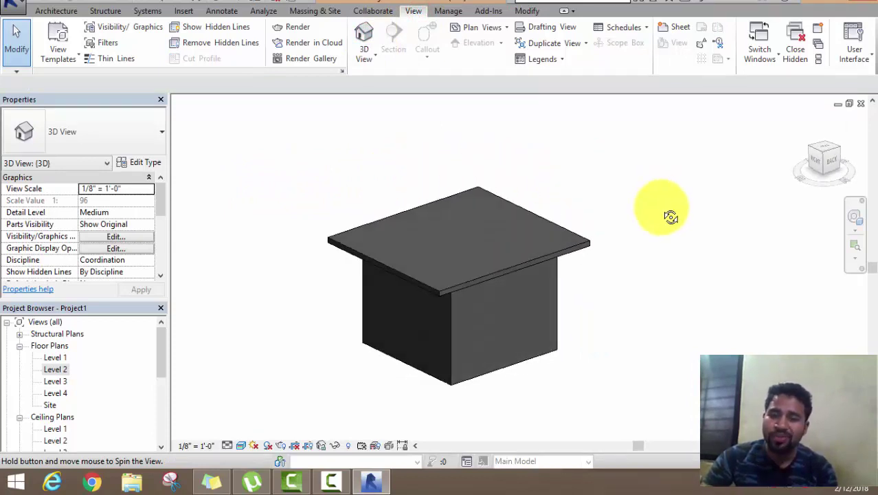
scroll(402, 294, up, 2)
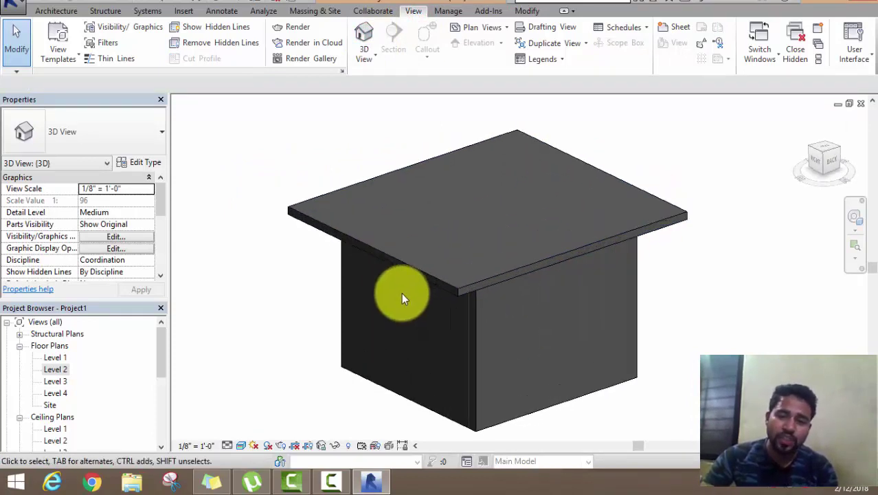
scroll(402, 293, up, 2)
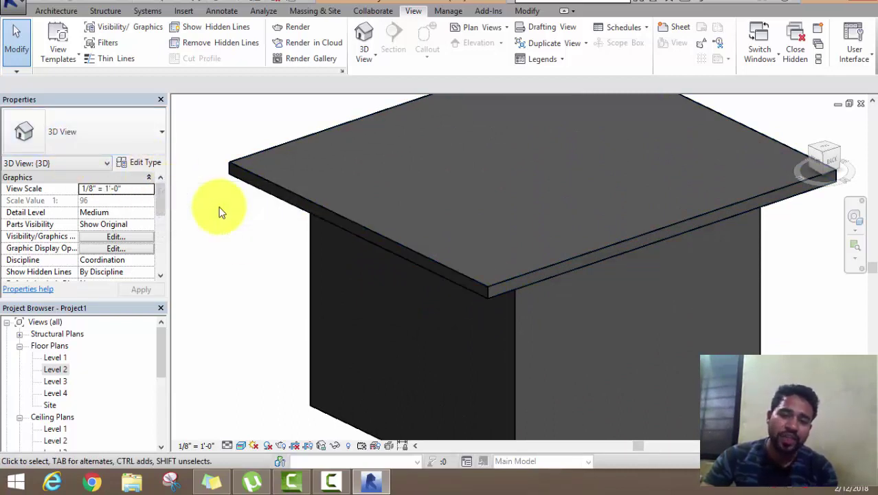
scroll(221, 215, down, 2)
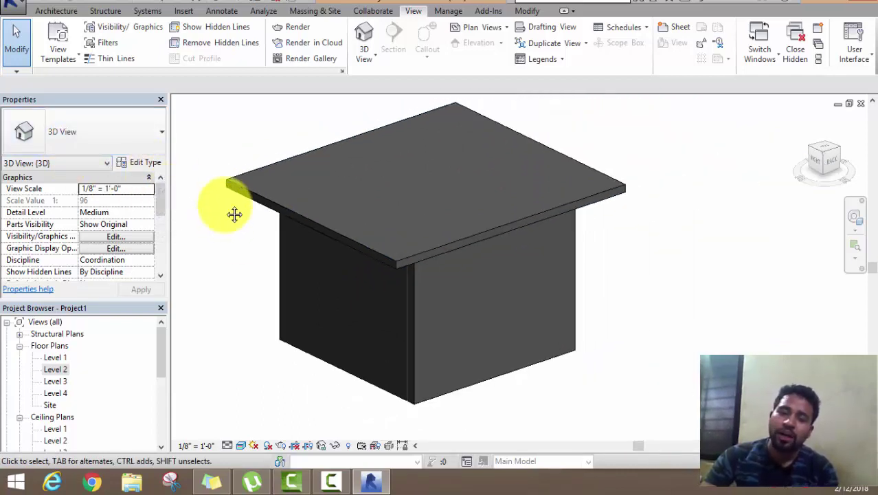
scroll(299, 232, down, 1)
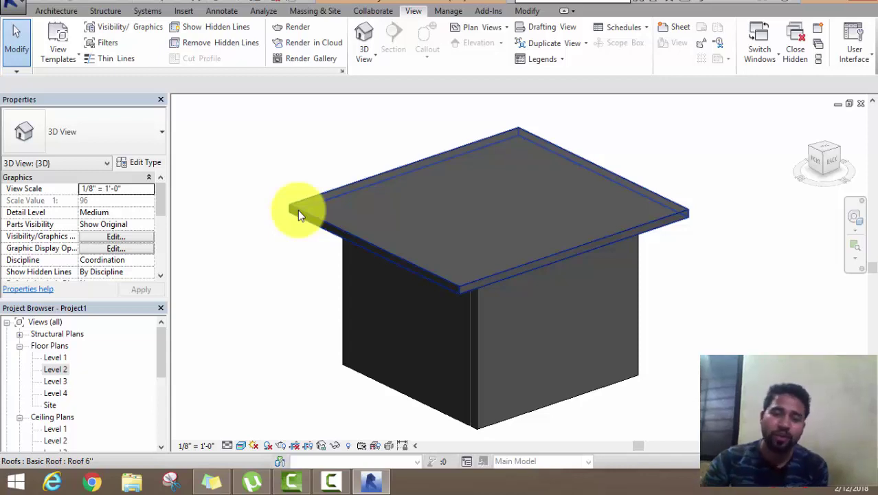
- Select and delete the flat 6-inch roof, then return to the Level 2 floor plan
drag(300, 163, 287, 229)
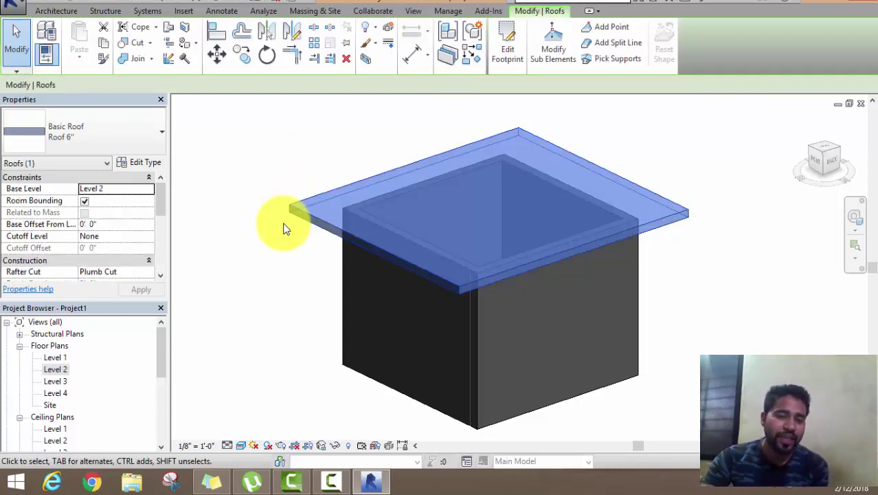
key(Delete)
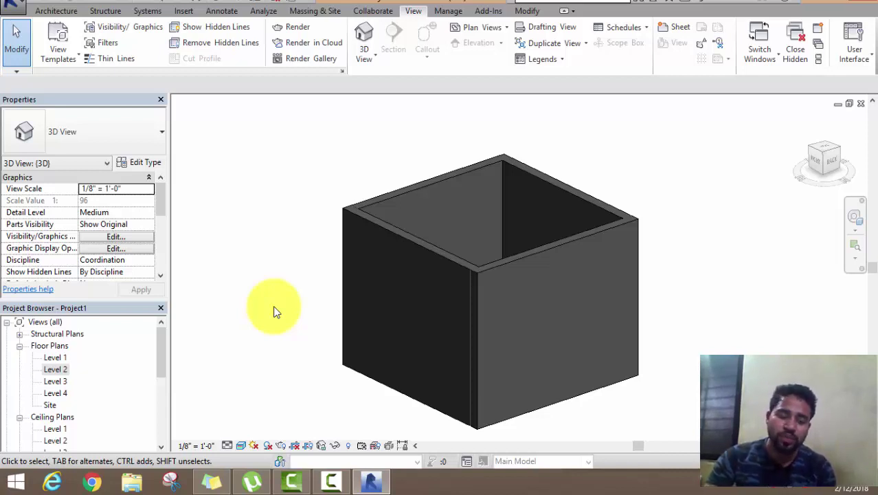
double_click(56, 369)
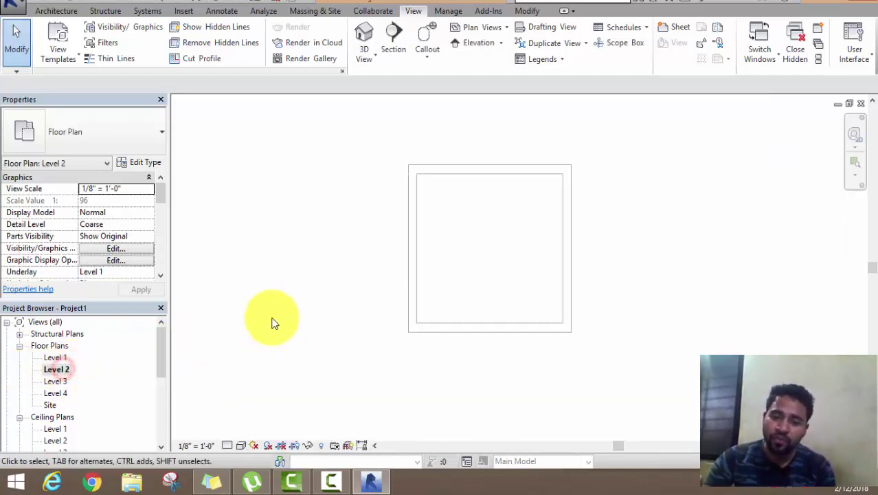
- Sketch a new rectangular roof footprint enclosing all the Level 2 walls
middle_drag(347, 323, 337, 321)
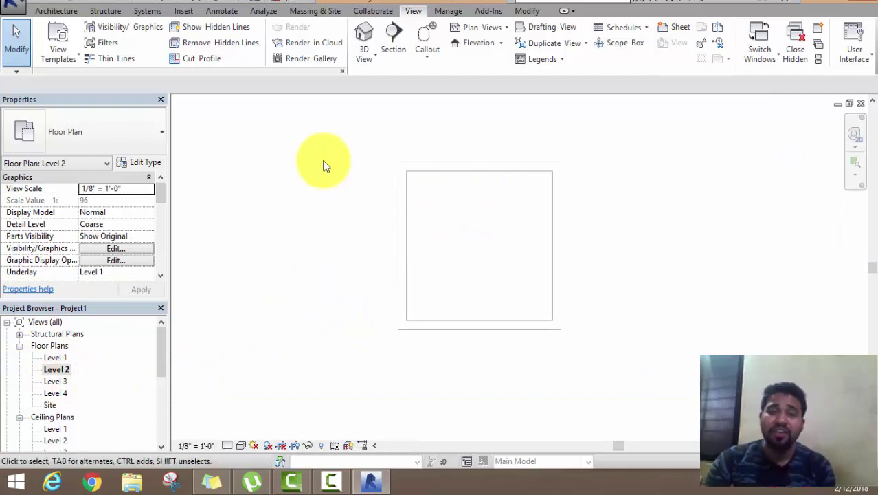
click(56, 11)
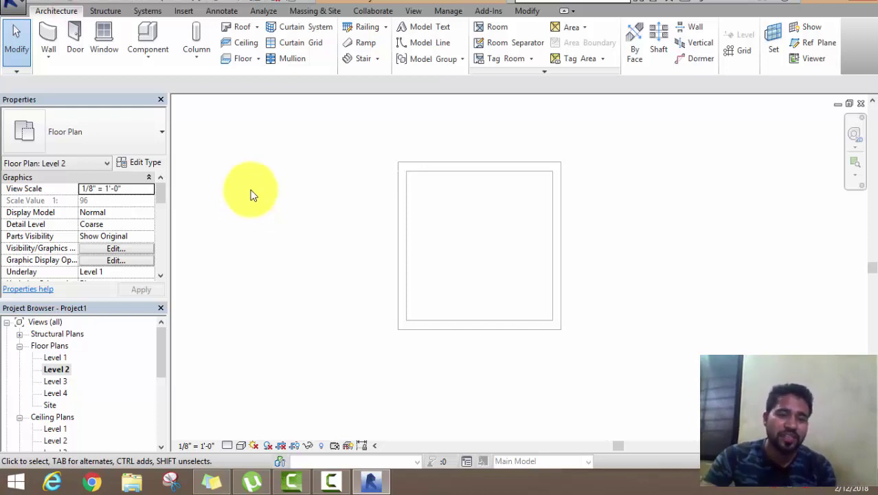
click(235, 29)
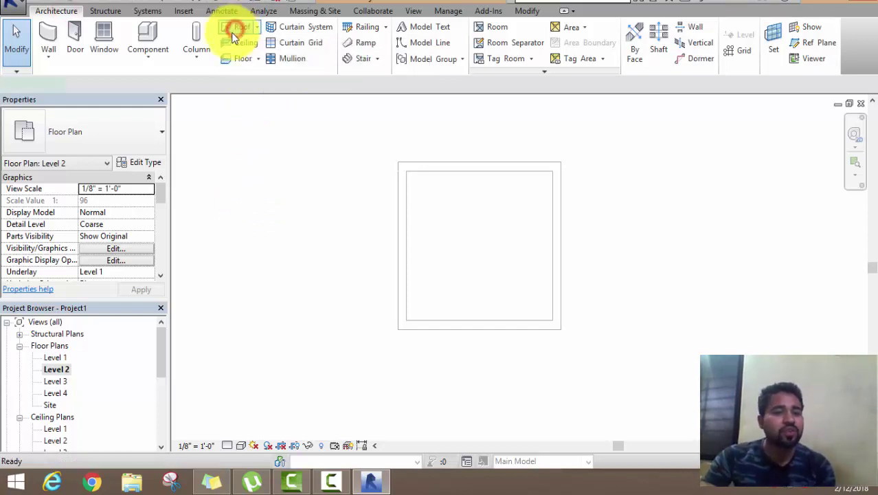
click(609, 30)
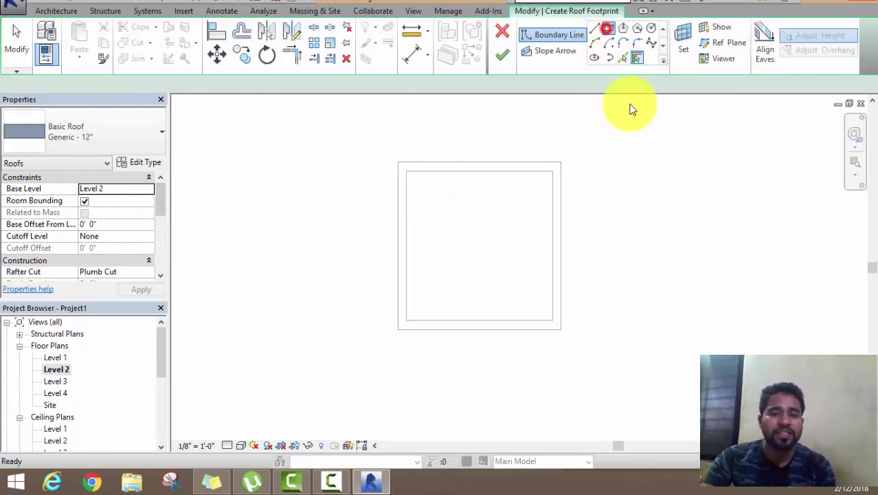
click(362, 137)
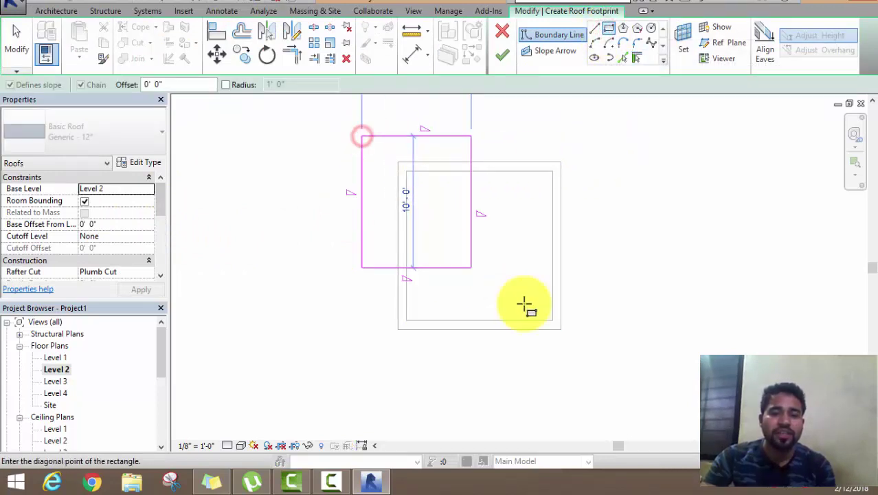
click(600, 353)
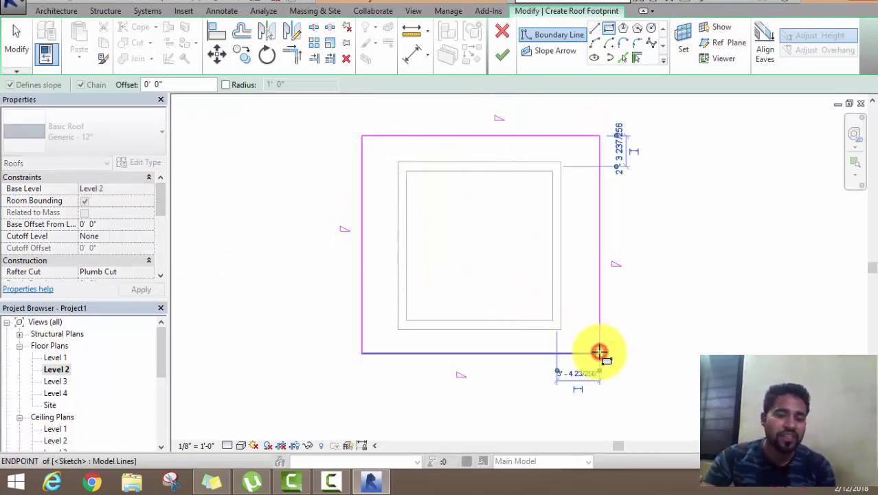
- Make the left and right edges non-sloping, finish the roof, attach the walls, and view in 3D
right_click(316, 168)
click(337, 175)
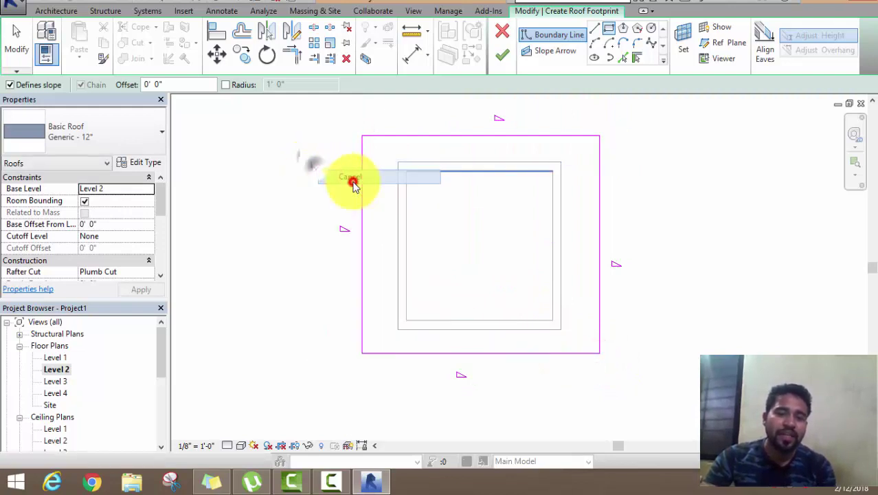
click(362, 196)
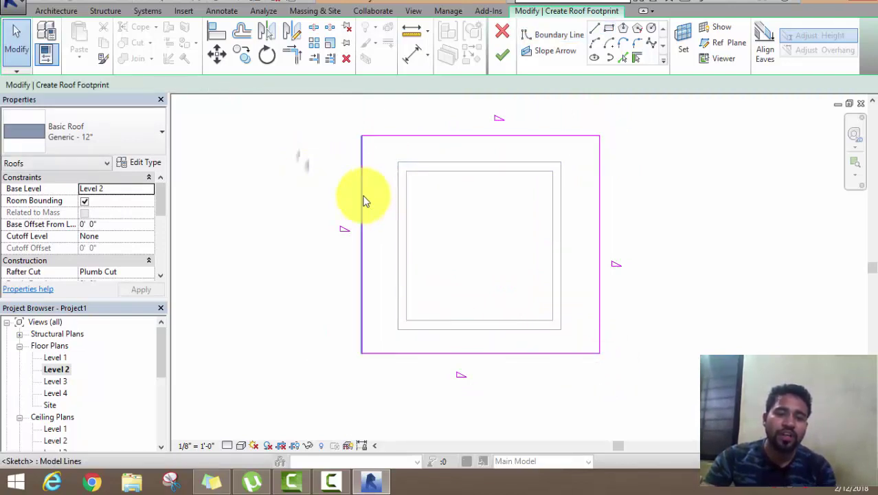
ctrl+click(598, 231)
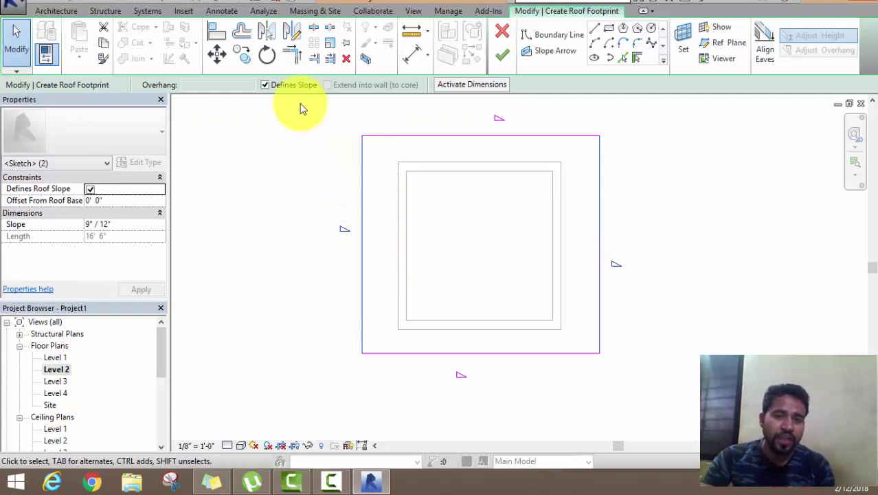
click(266, 86)
click(502, 55)
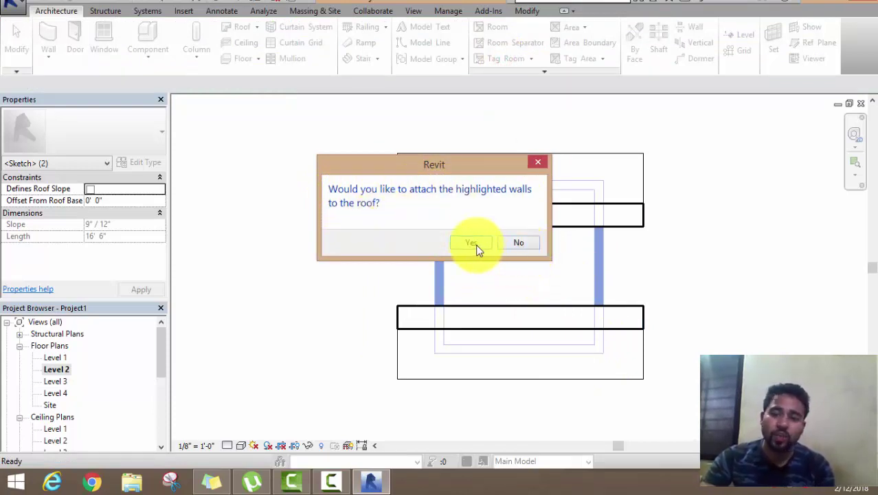
click(514, 244)
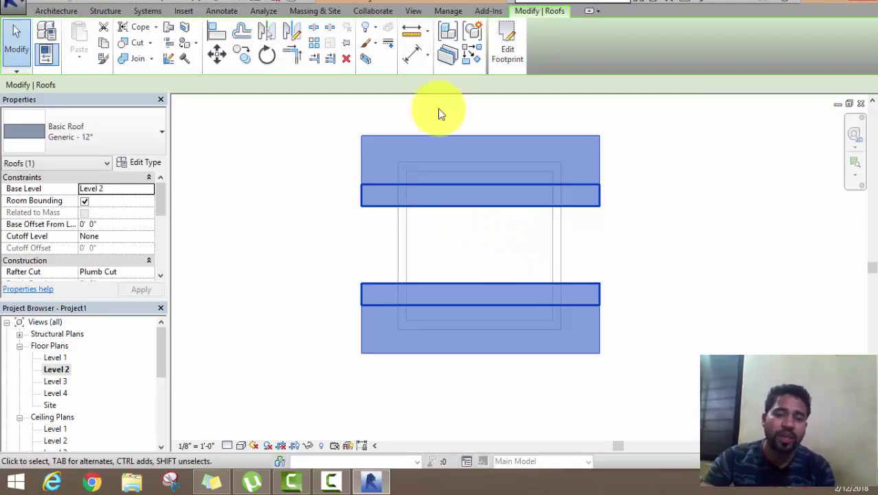
click(413, 11)
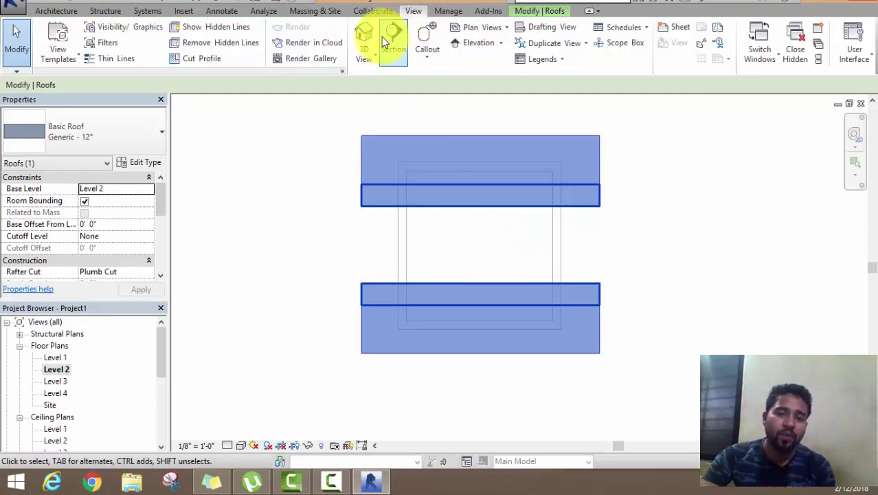
click(364, 35)
mouse_move(441, 191)
middle_down()
mouse_move(429, 247)
mouse_move(547, 197)
mouse_move(563, 269)
mouse_move(535, 218)
mouse_move(559, 250)
mouse_move(625, 253)
mouse_move(594, 260)
middle_up()
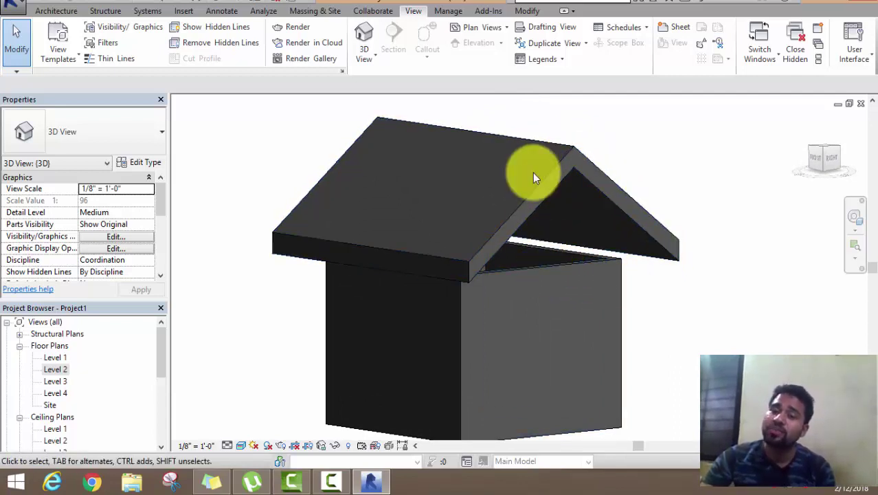
scroll(677, 290, down, 2)
- Attach the tops of the front-right and front walls to the gable roof
middle_drag(678, 290, 659, 287)
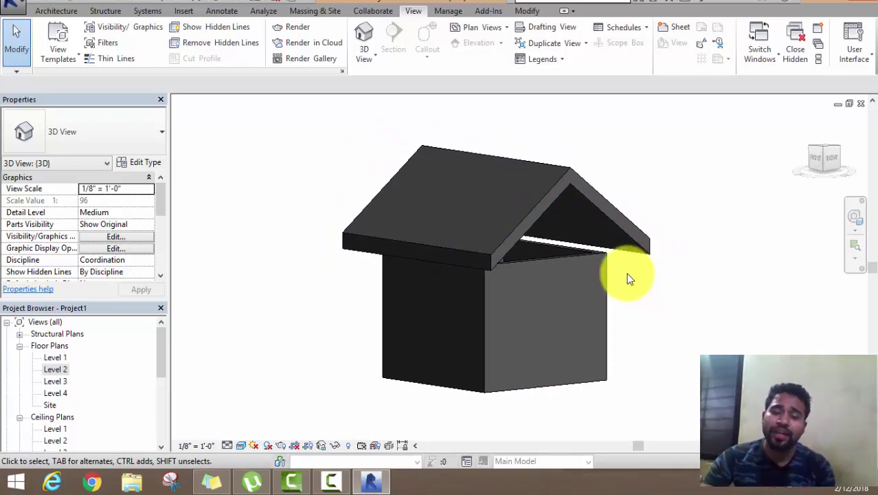
click(560, 257)
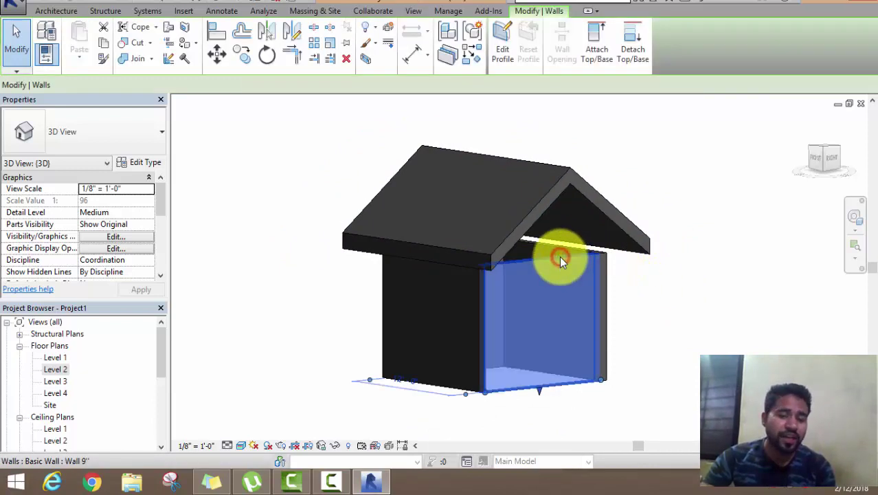
click(593, 50)
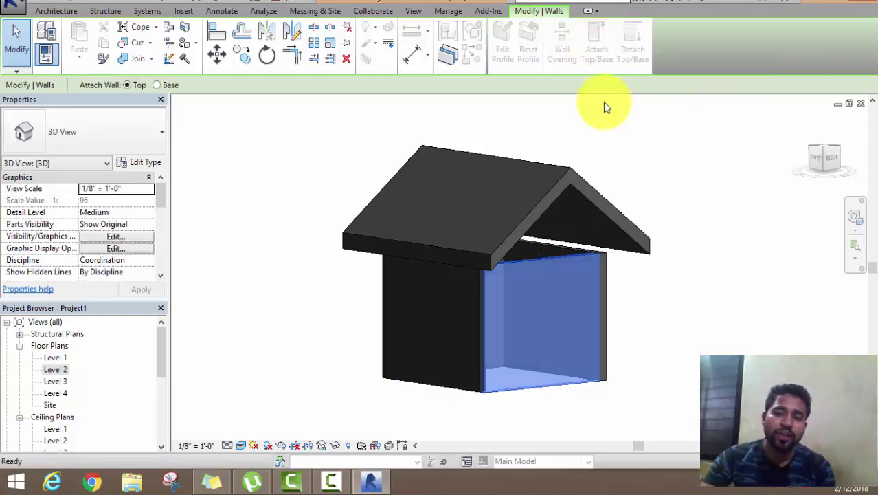
click(575, 181)
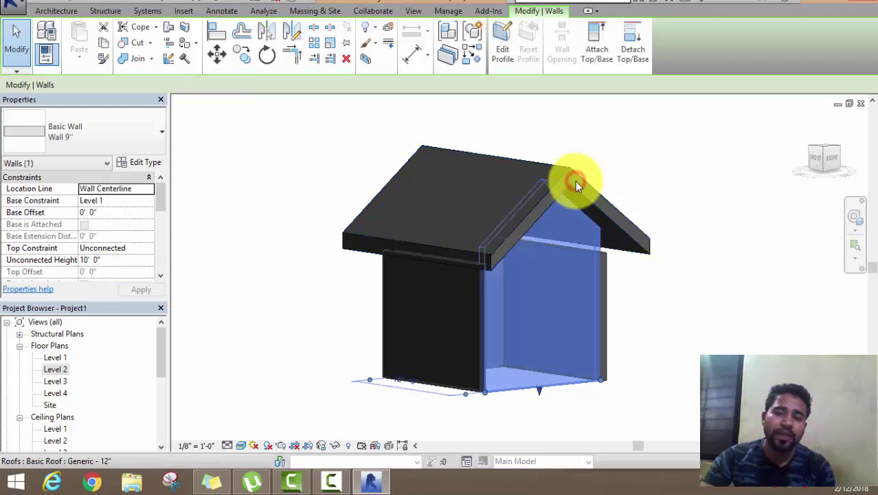
click(646, 172)
mouse_move(595, 289)
shift+middle_down()
mouse_move(513, 251)
mouse_move(286, 278)
mouse_move(294, 269)
shift+middle_up()
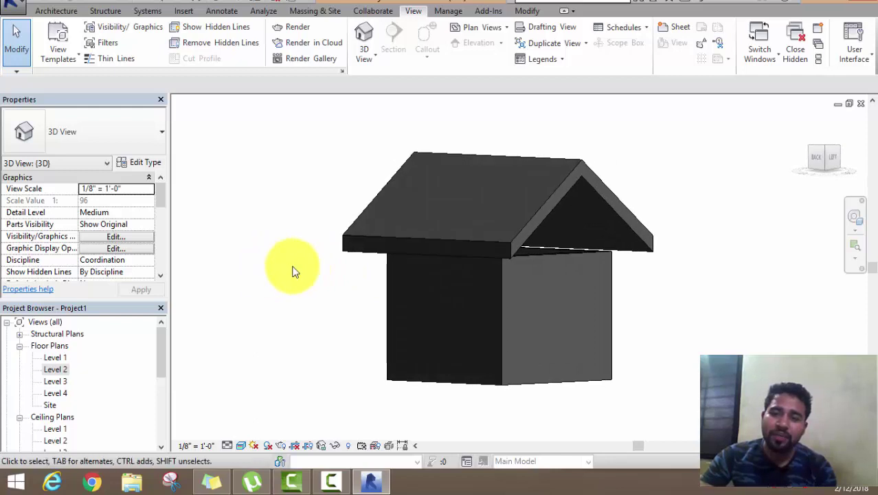
click(576, 253)
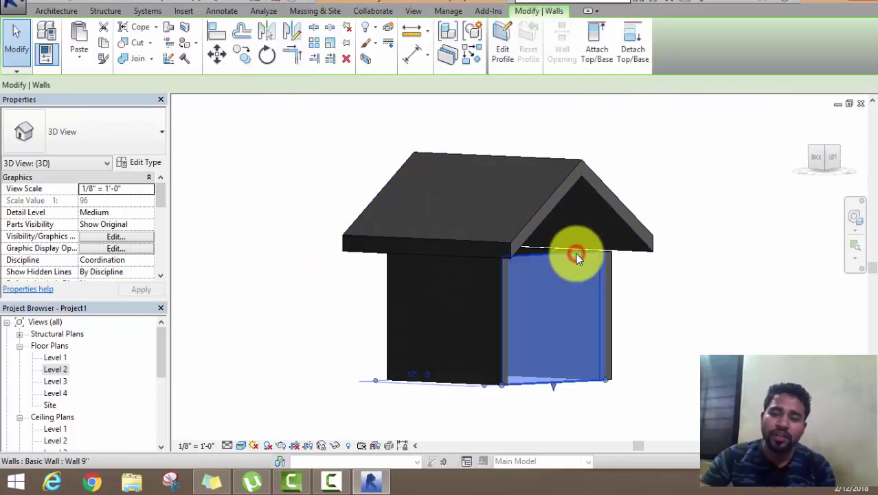
click(596, 48)
click(576, 177)
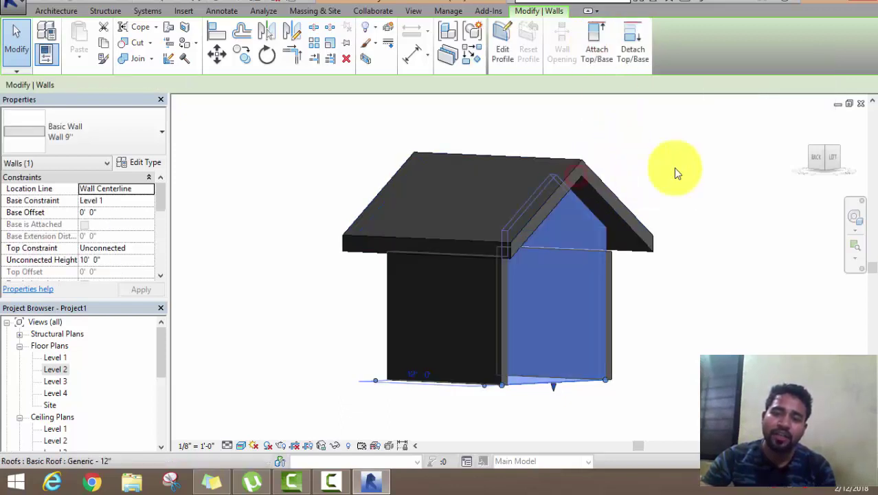
click(692, 161)
- Attach the remaining two walls, including the side gable wall, up to the sloped roof
mouse_move(654, 206)
shift+middle_down()
mouse_move(580, 151)
mouse_move(526, 140)
mouse_move(533, 182)
shift+middle_up()
click(546, 228)
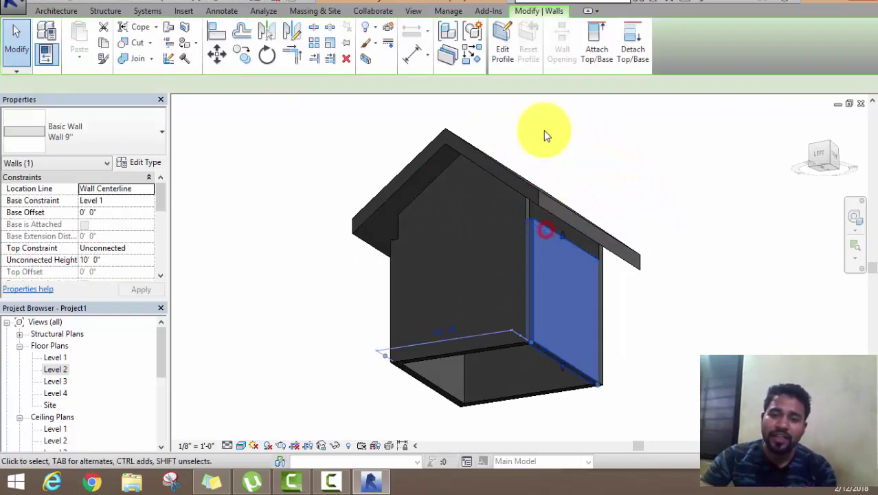
click(602, 48)
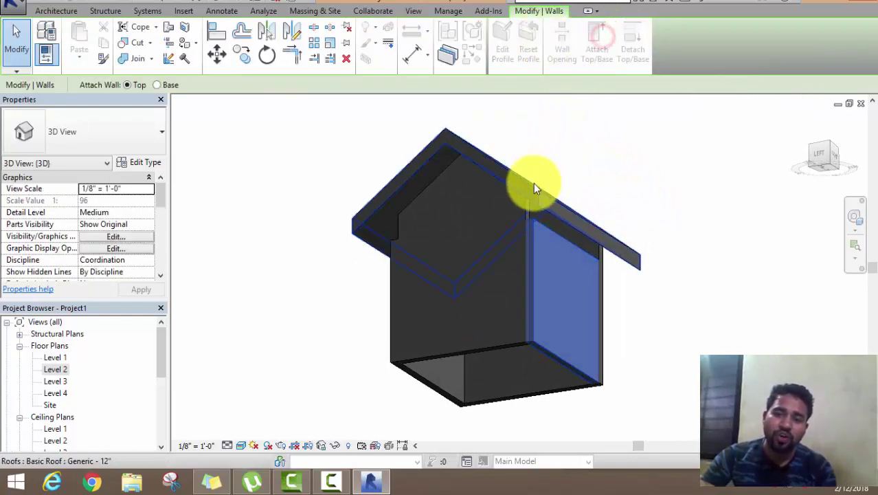
click(534, 183)
click(576, 135)
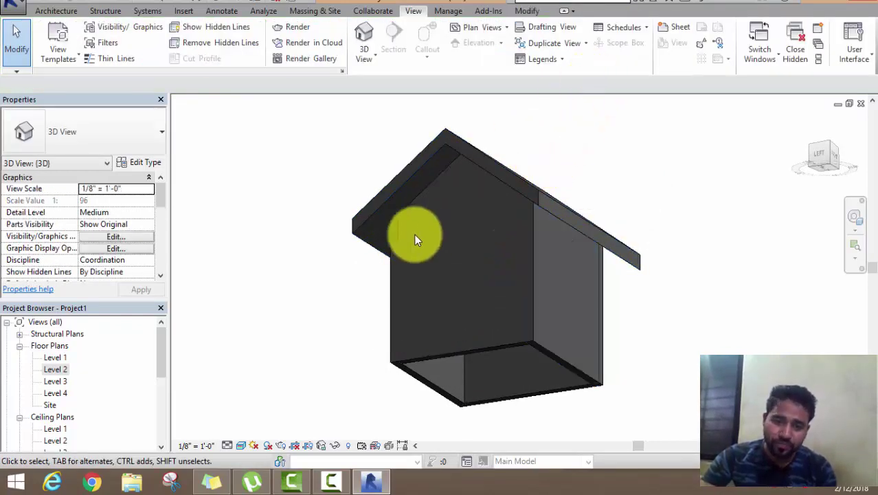
mouse_move(392, 237)
shift+middle_down()
mouse_move(478, 255)
mouse_move(448, 228)
shift+middle_up()
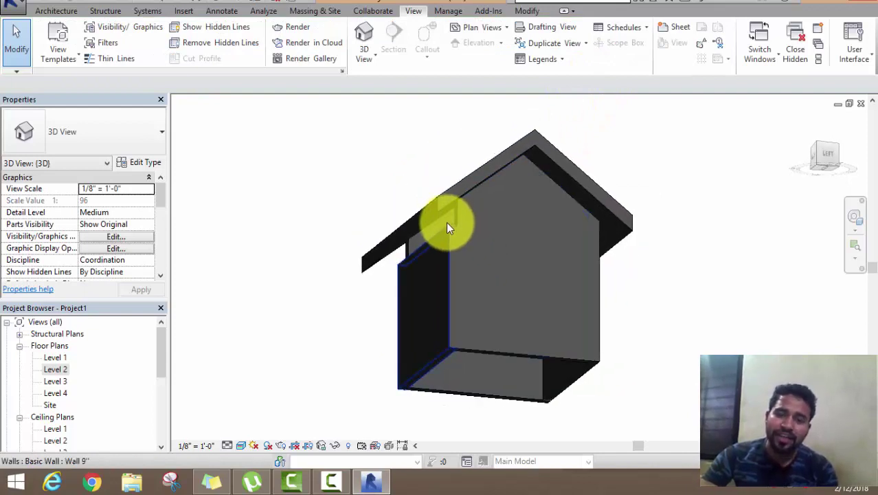
click(447, 227)
click(599, 46)
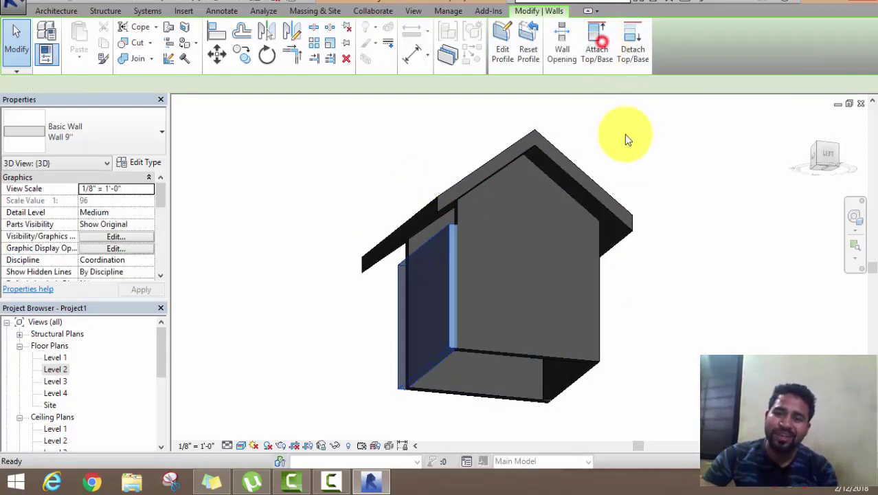
click(459, 184)
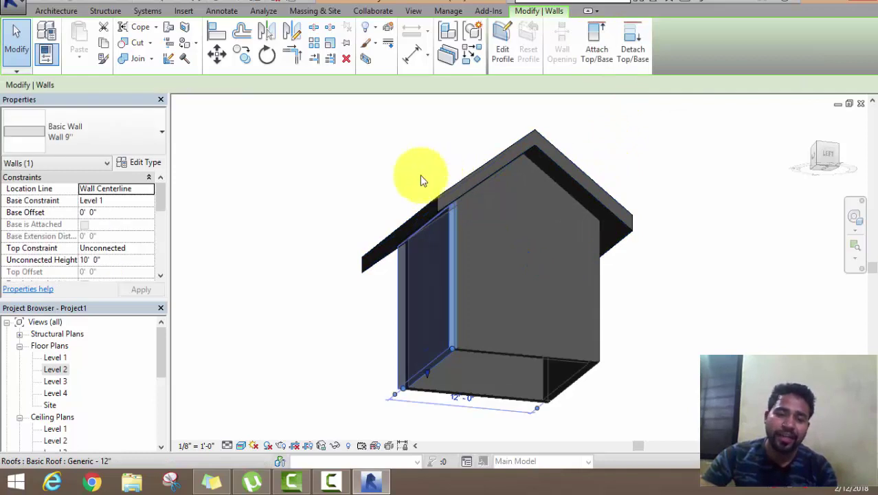
mouse_move(422, 180)
shift+middle_down()
mouse_move(509, 324)
mouse_move(718, 303)
shift+middle_up()
- Leave the 3D view and go back to the Level 2 floor plan
click(715, 301)
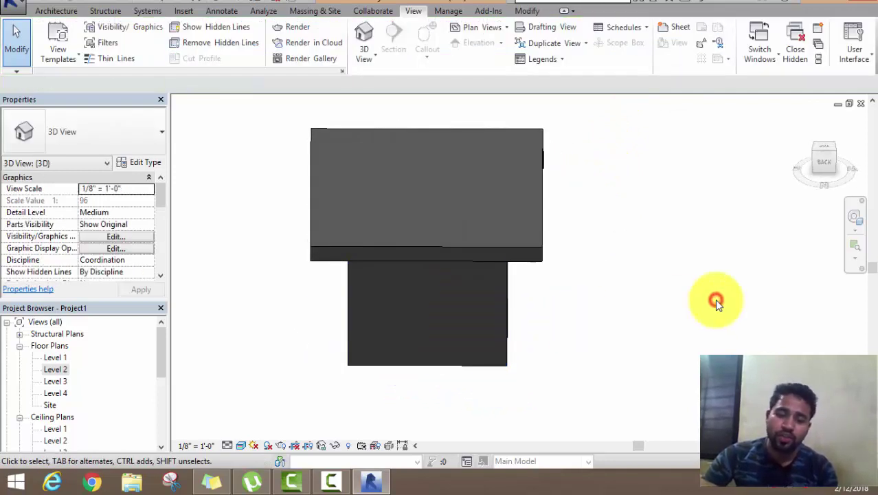
middle_drag(659, 288, 675, 303)
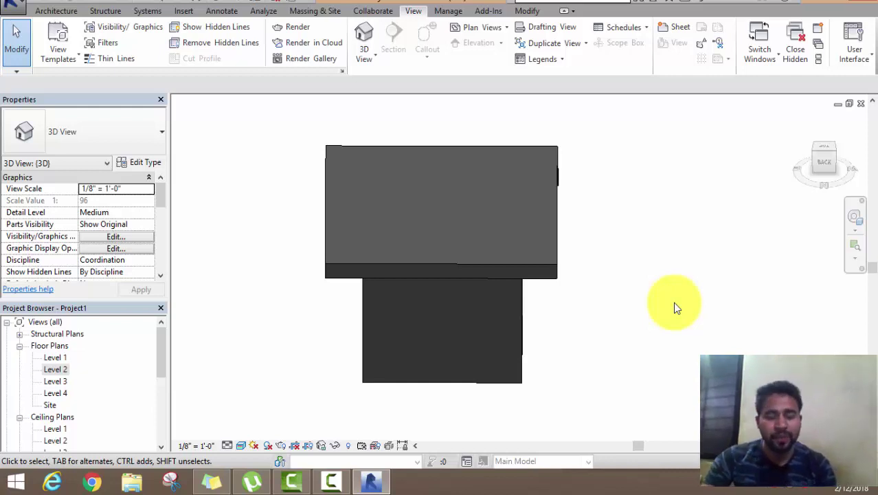
double_click(55, 370)
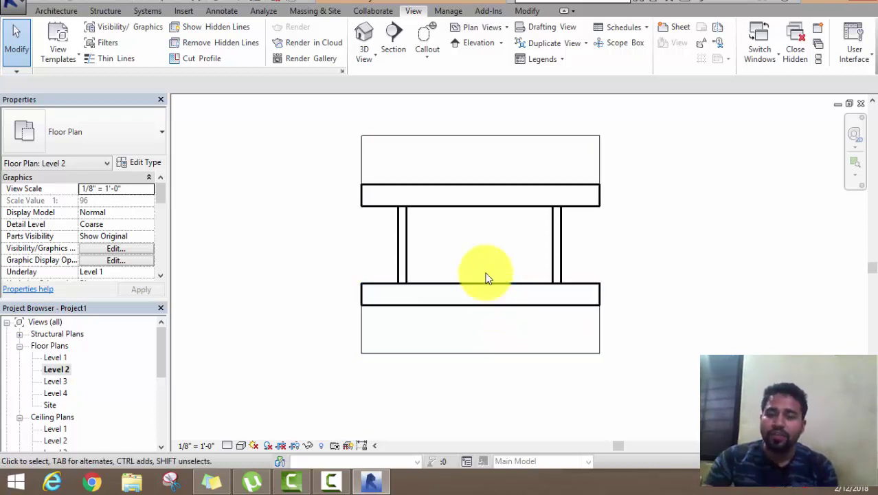
- Delete the Generic - 12" gable roof from the Level 2 plan
click(488, 287)
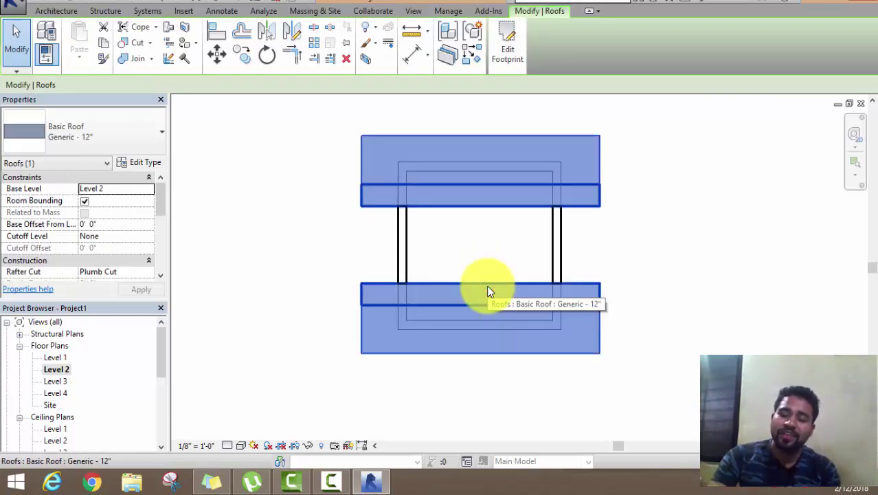
key(Delete)
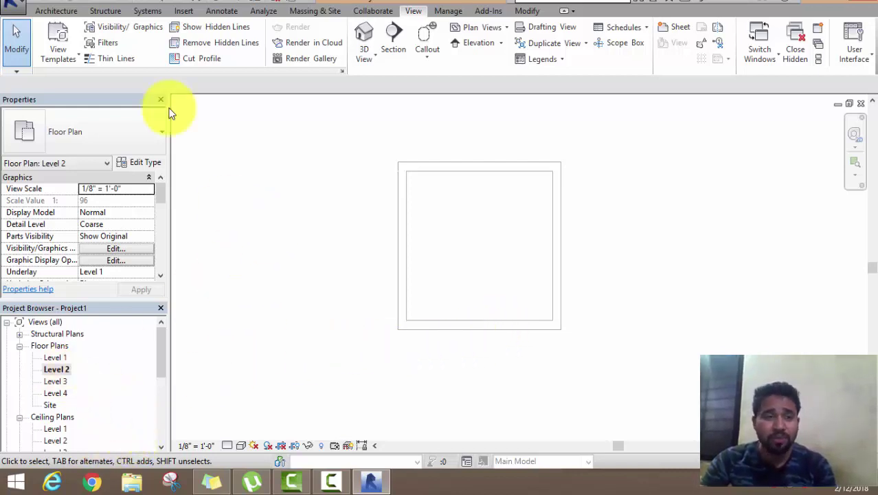
click(66, 9)
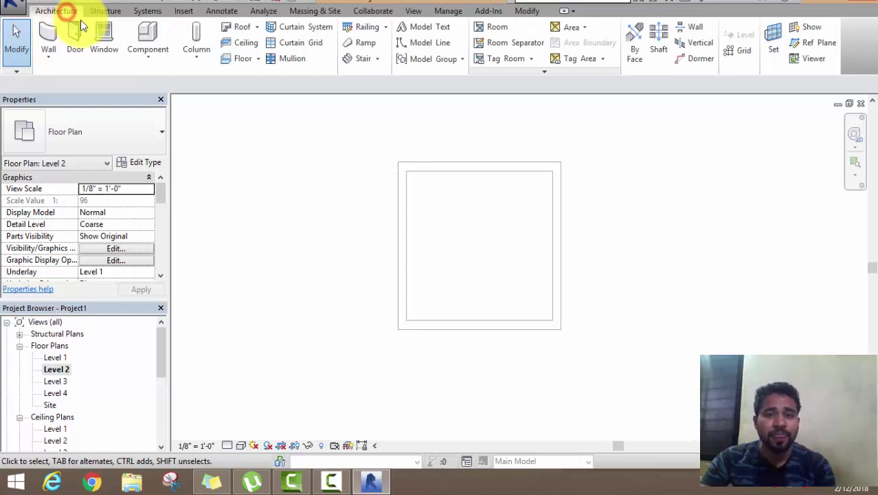
- Start a Roof by Extrusion on the picked wall face, sketching in Elevation: North at Level 2, 0' 0" offset
click(256, 27)
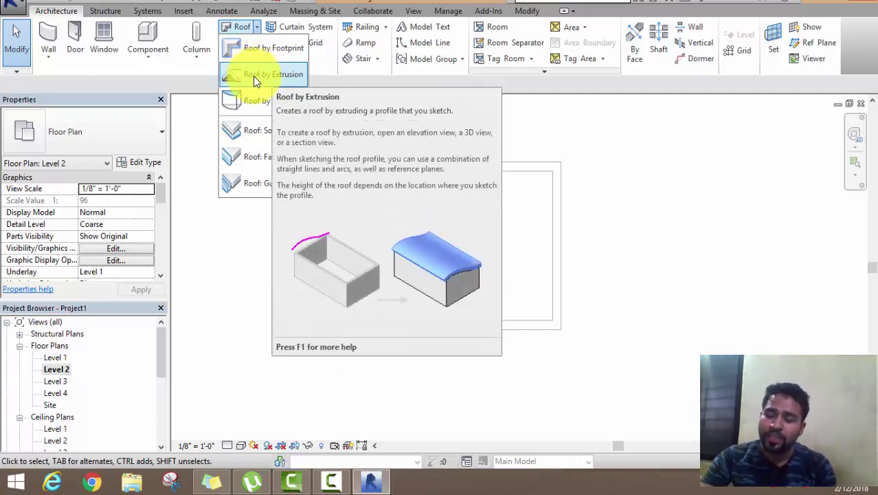
click(253, 76)
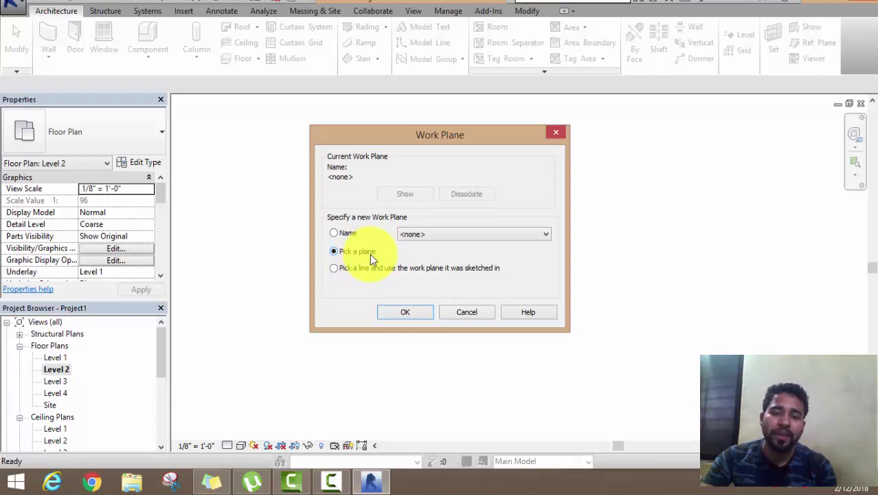
click(403, 313)
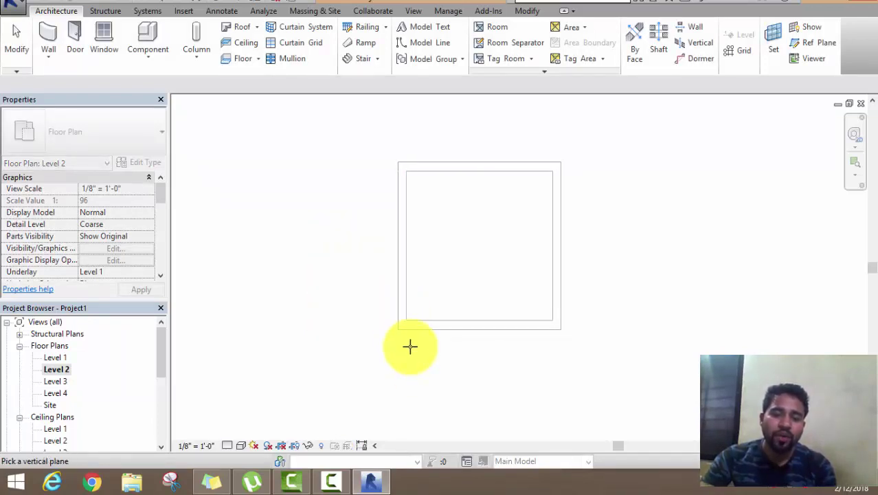
scroll(411, 346, up, 2)
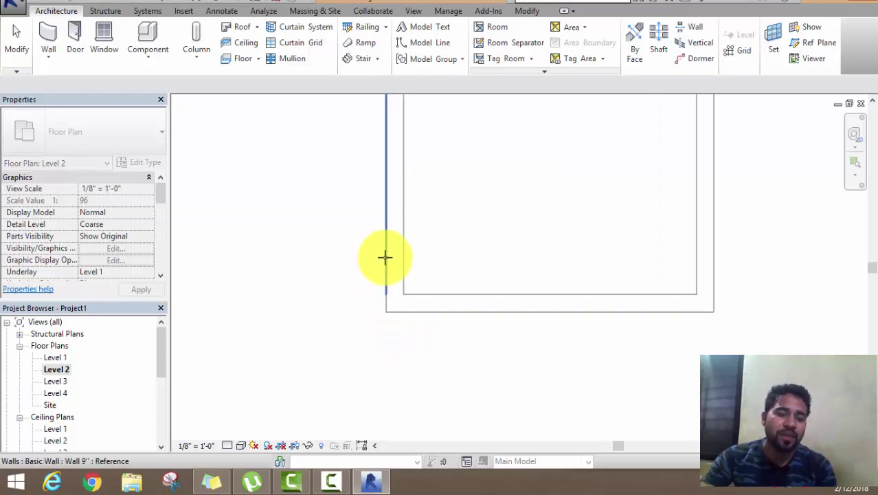
click(400, 313)
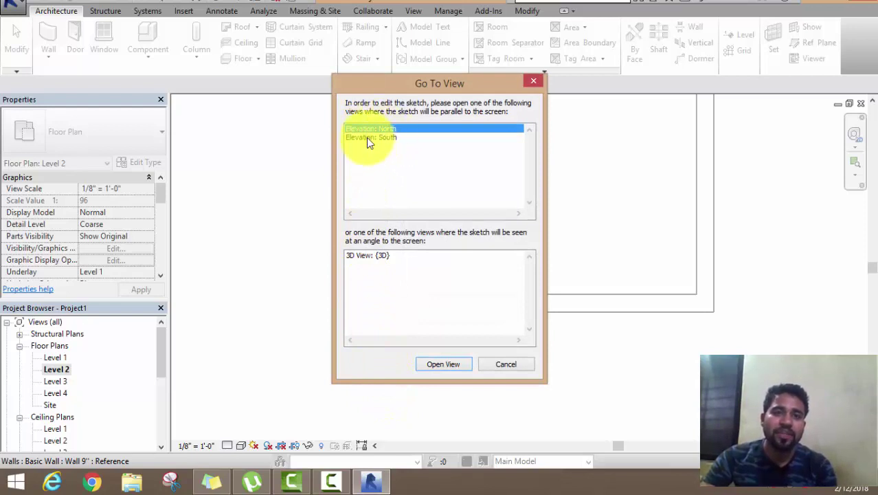
click(437, 364)
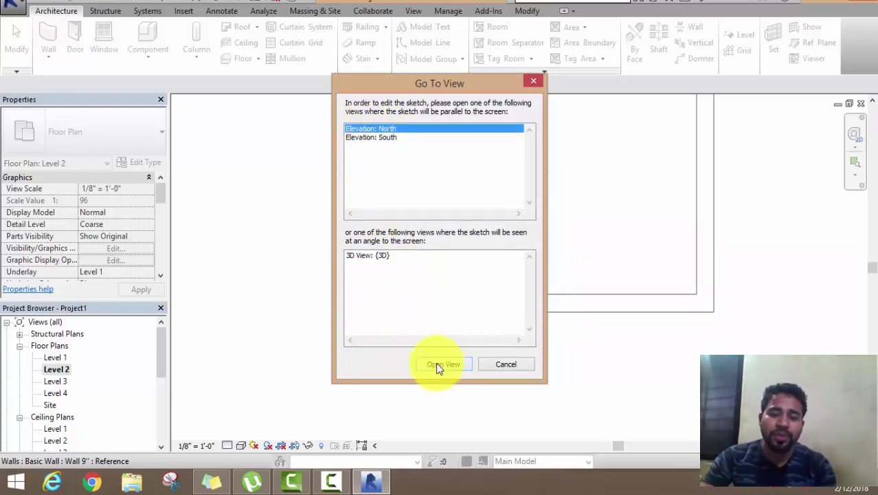
click(435, 362)
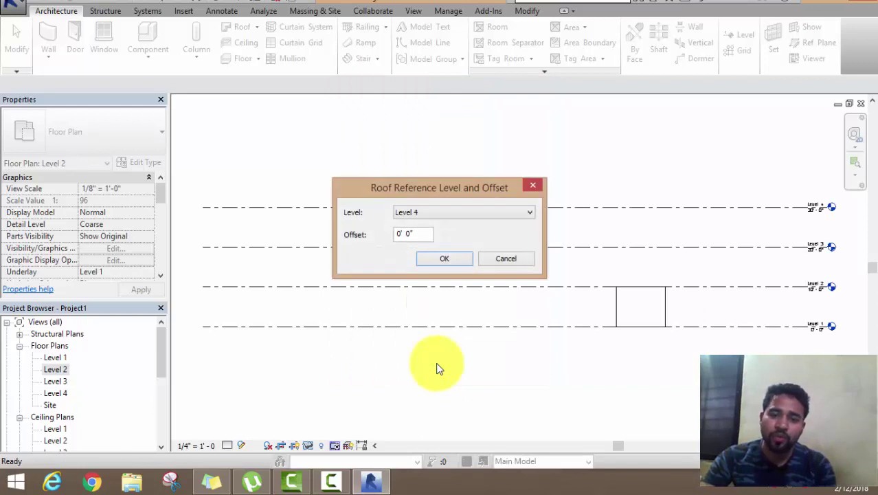
click(481, 217)
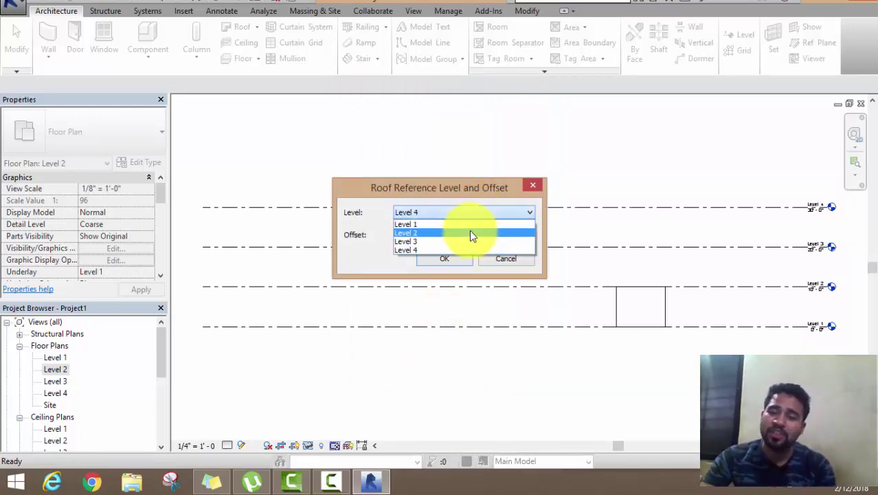
click(470, 233)
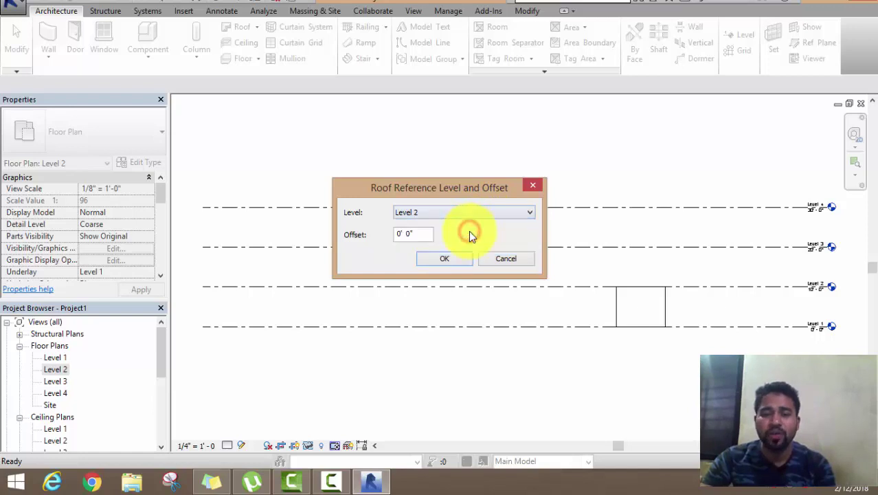
click(443, 258)
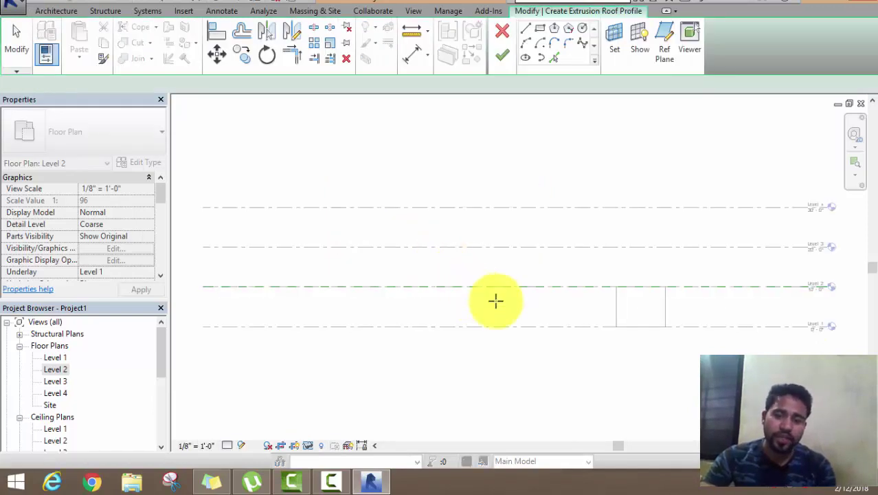
- Draw a wavy spline roof profile starting on the Level 2 line in the North elevation
middle_drag(496, 300, 322, 292)
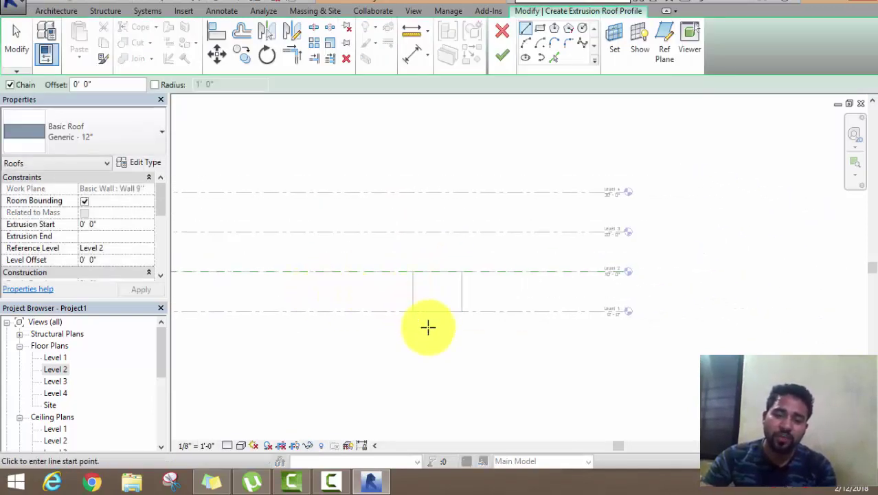
scroll(356, 323, up, 2)
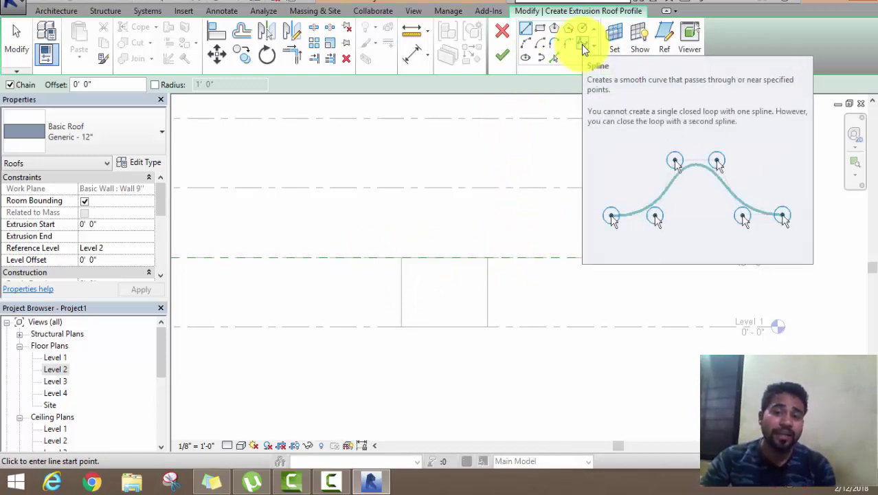
click(581, 44)
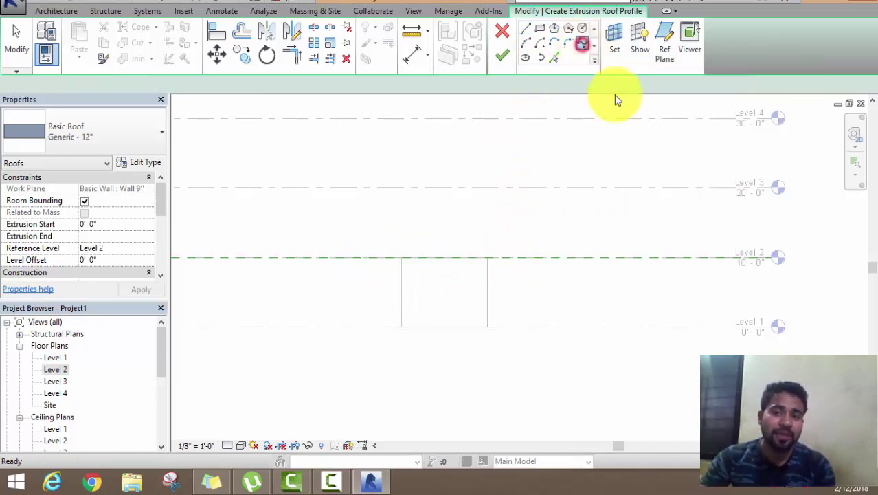
click(361, 265)
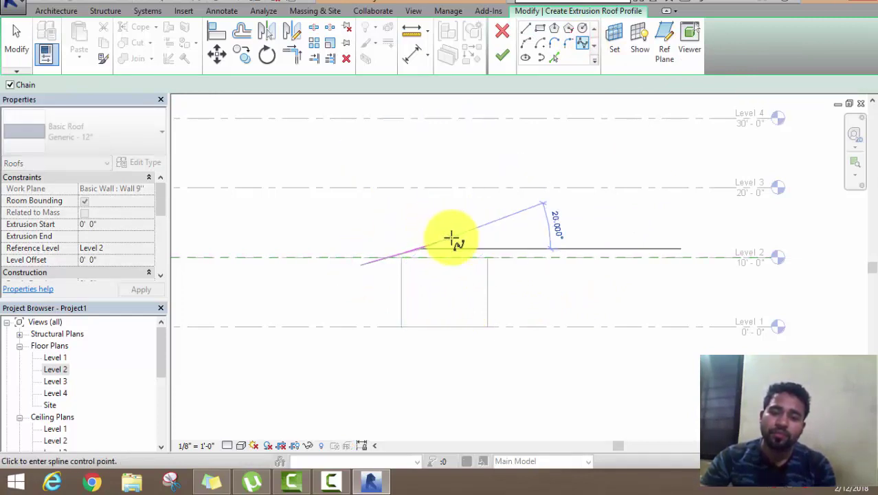
click(452, 242)
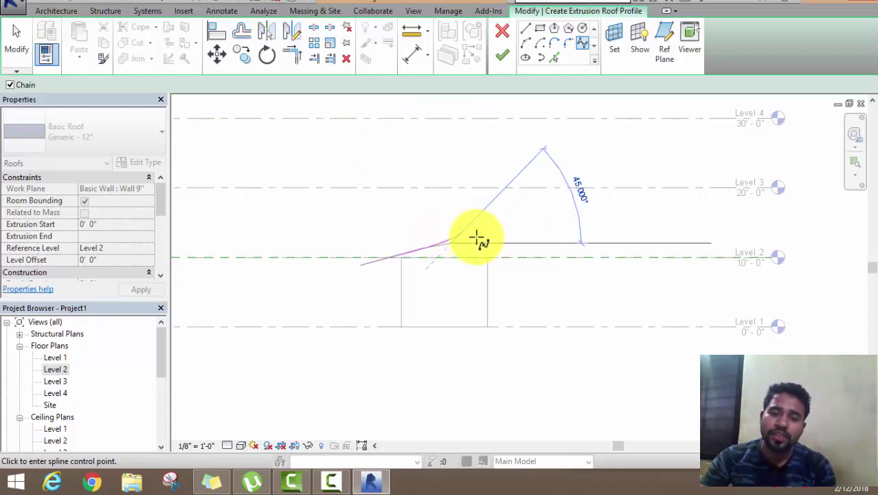
scroll(474, 246, up, 2)
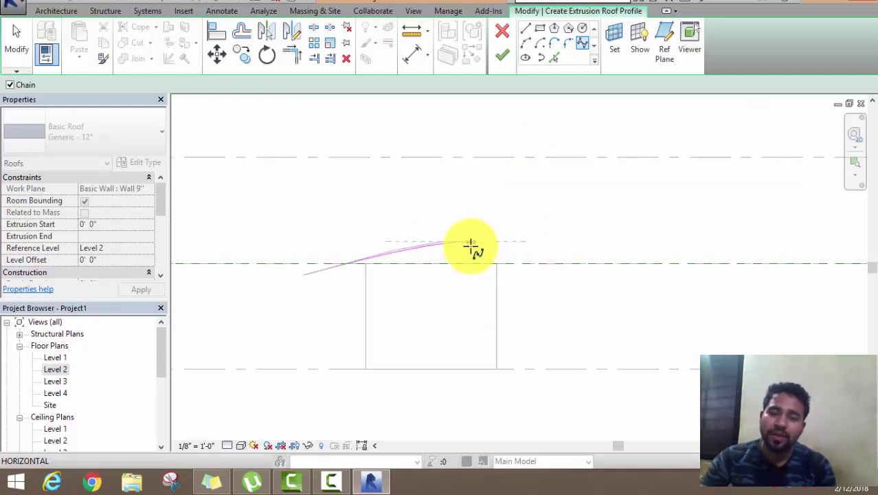
click(481, 250)
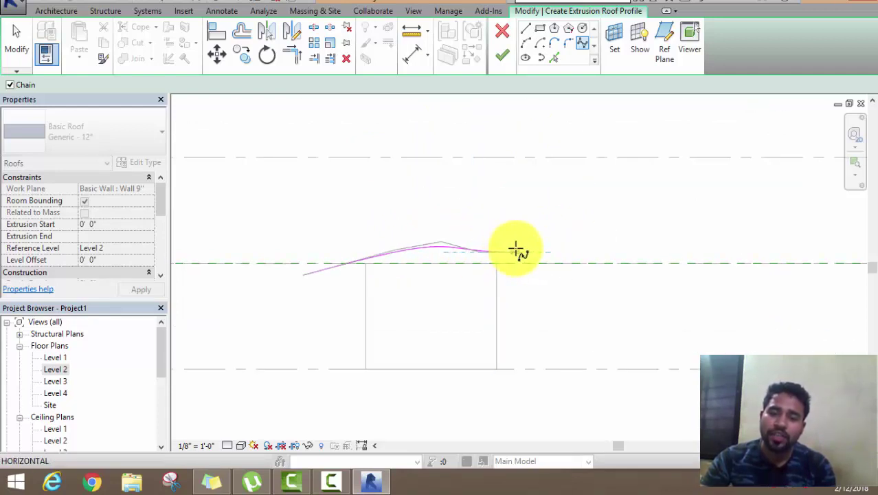
scroll(505, 260, up, 1)
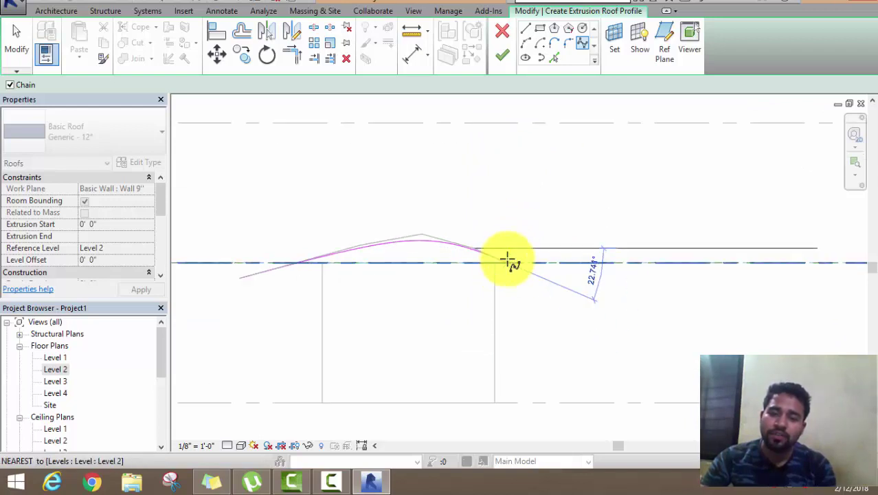
scroll(514, 253, up, 1)
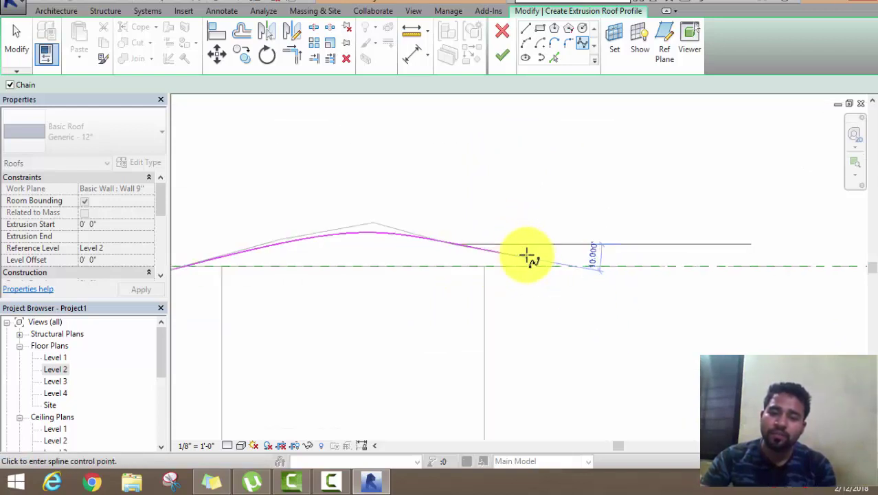
scroll(526, 253, up, 1)
click(527, 253)
scroll(527, 252, down, 1)
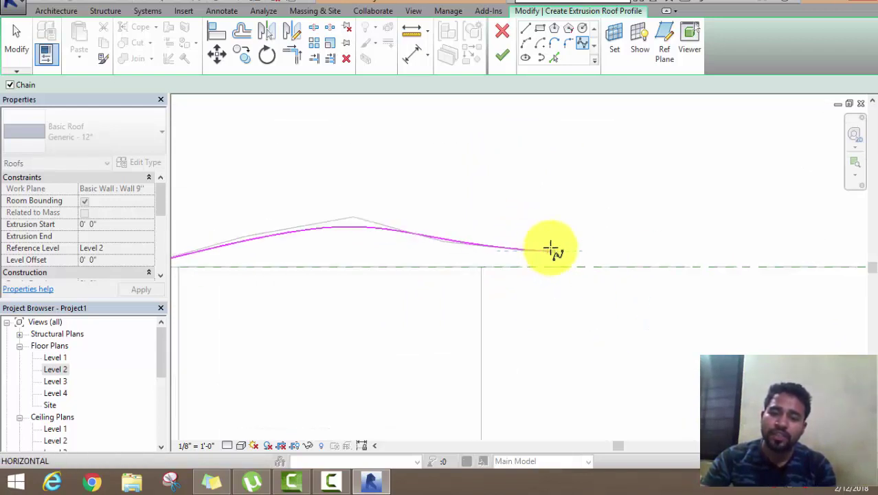
scroll(553, 249, down, 1)
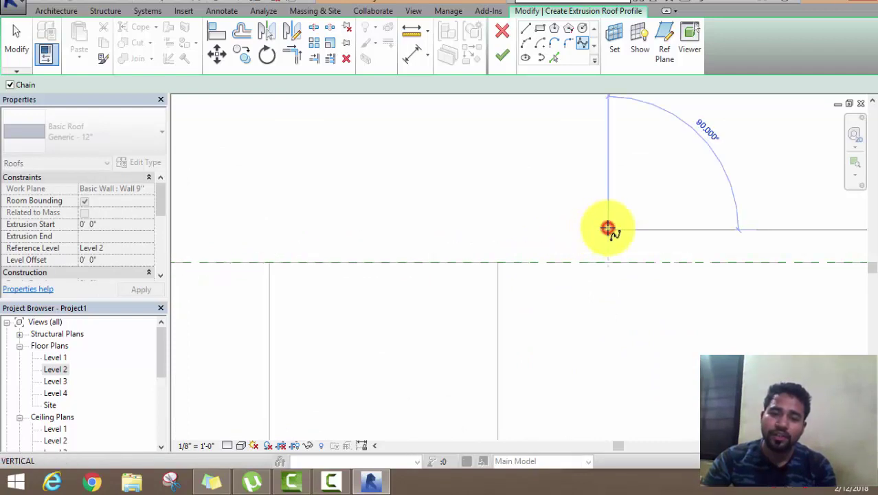
right_click(601, 179)
click(629, 188)
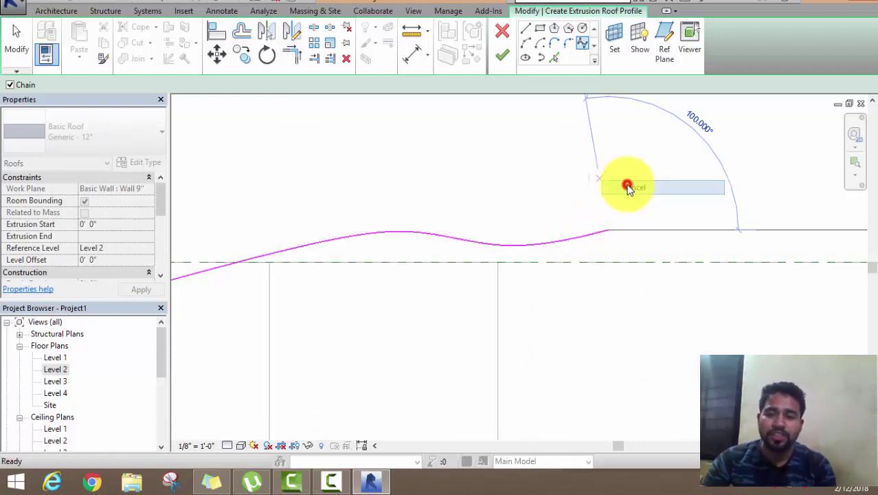
scroll(585, 293, down, 1)
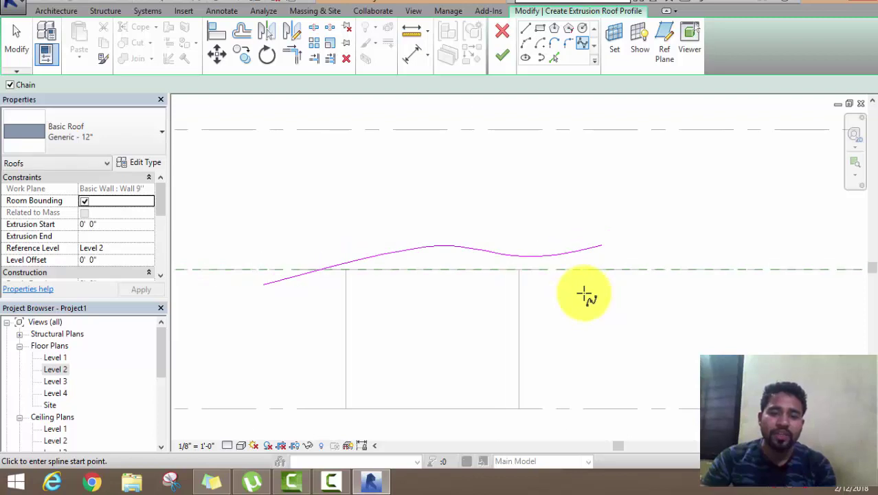
scroll(584, 294, down, 1)
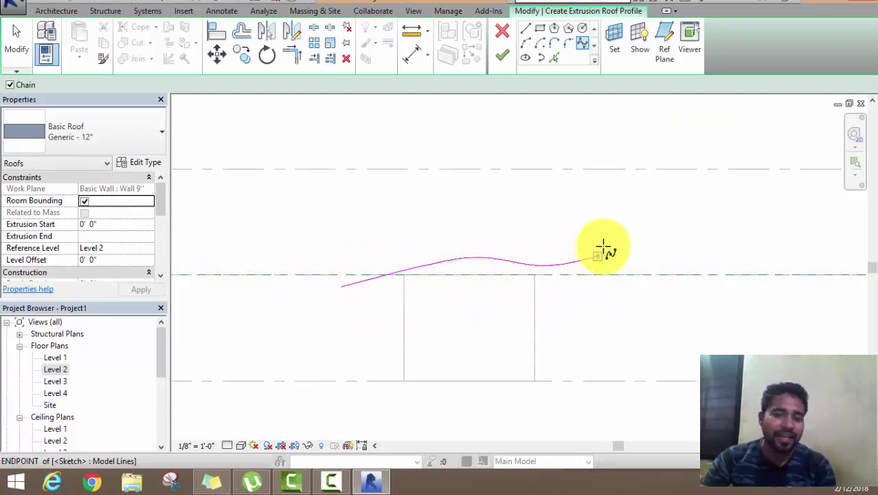
right_click(535, 196)
click(566, 207)
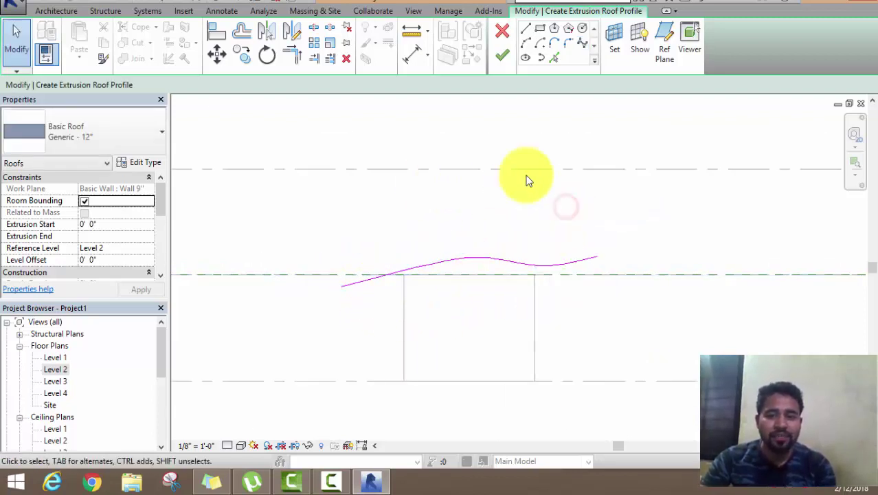
- Reshape the spline's control points, pull its end to the wall, and finish the extrusion roof
click(481, 263)
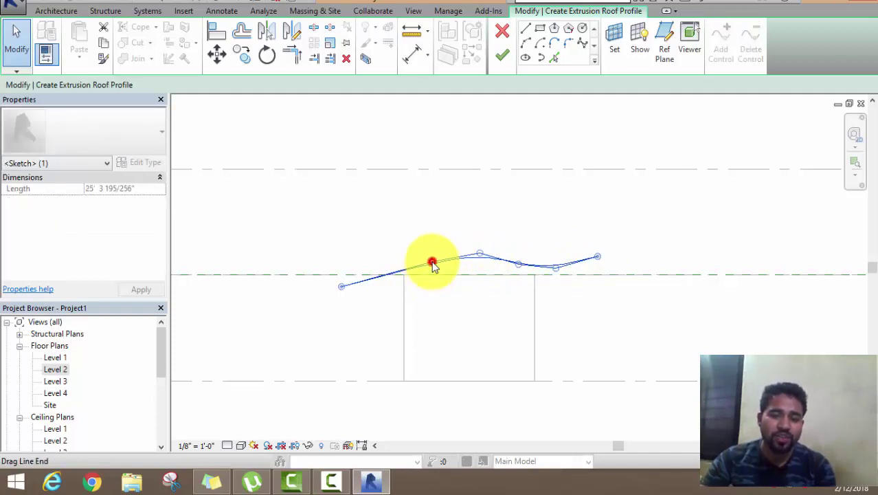
drag(433, 261, 429, 255)
drag(491, 271, 519, 268)
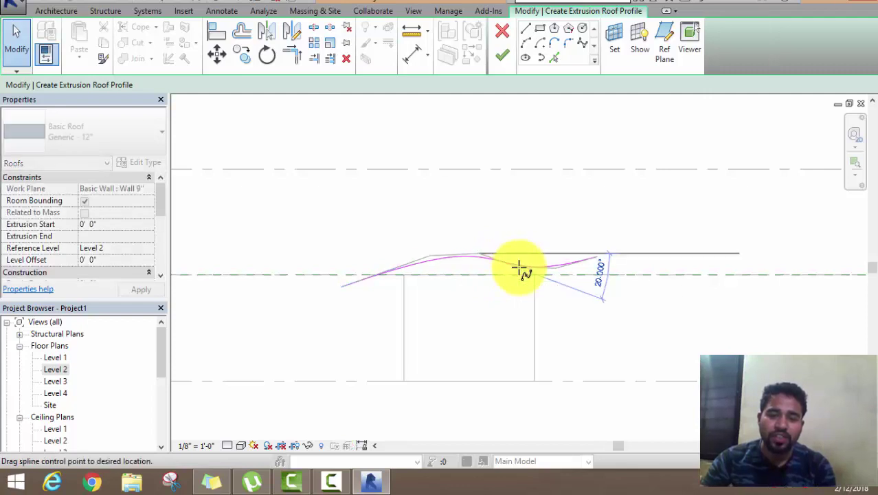
drag(343, 288, 364, 275)
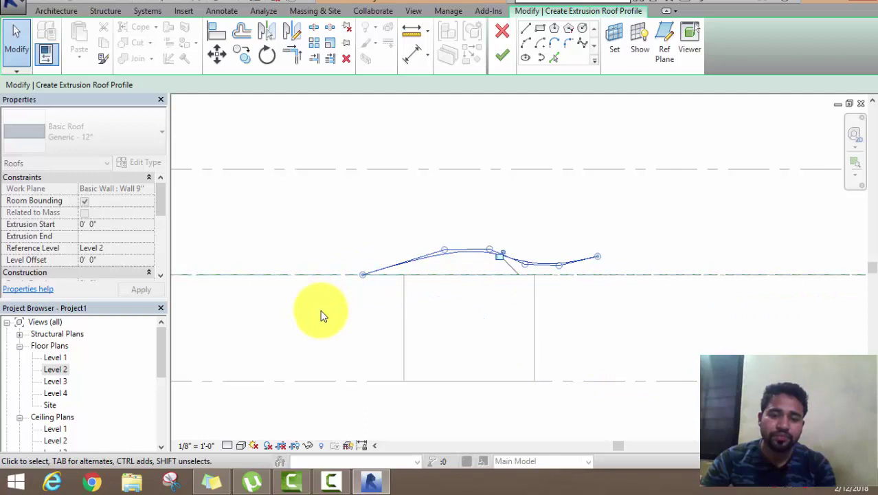
click(380, 321)
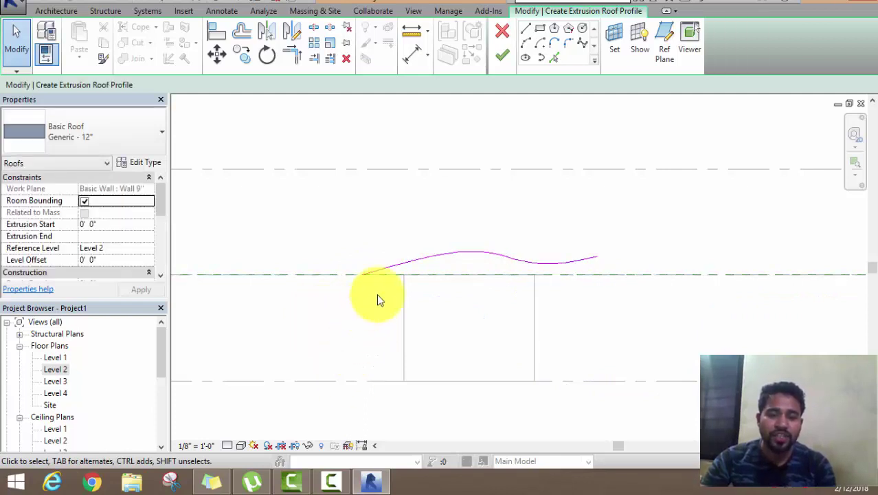
click(391, 266)
drag(363, 275, 357, 281)
click(358, 314)
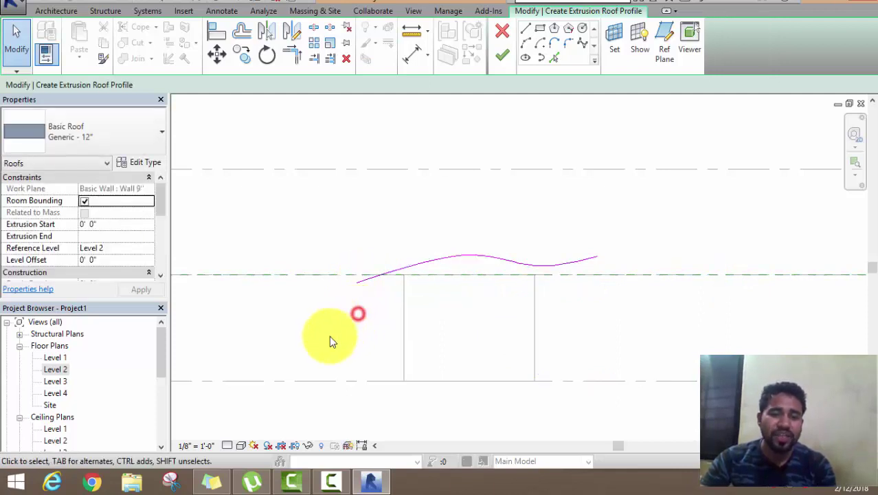
click(503, 58)
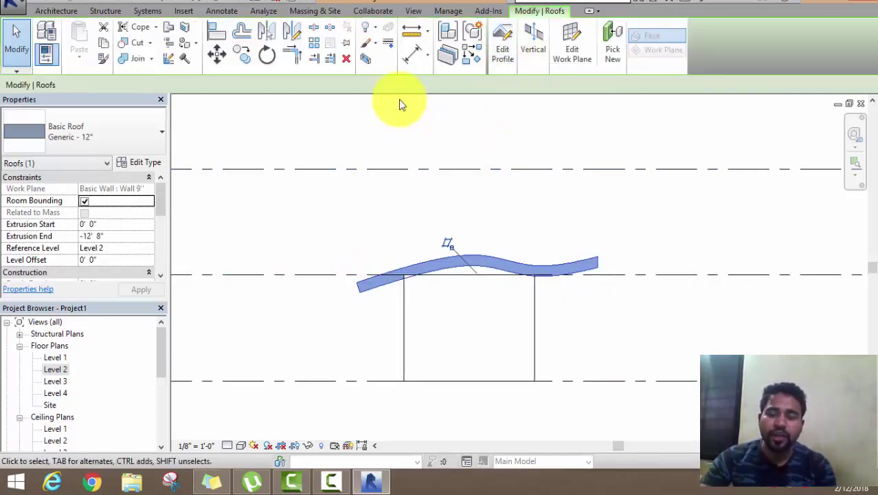
- Open the default 3D view, orbit to the front, and select the wavy roof
click(413, 11)
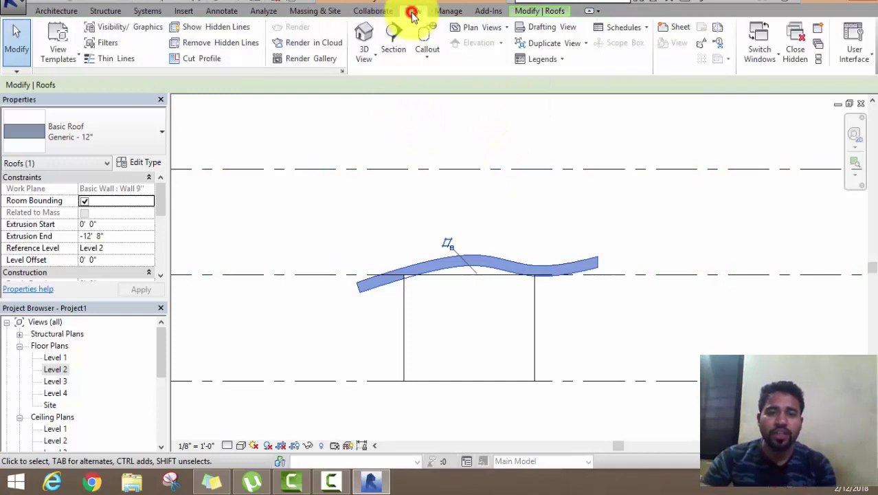
click(364, 35)
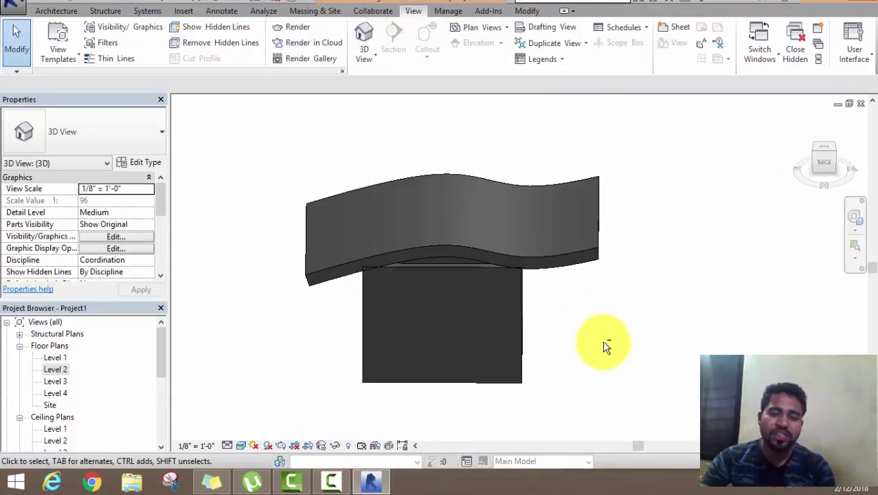
mouse_move(602, 340)
shift+middle_down()
mouse_move(354, 365)
mouse_move(259, 313)
mouse_move(375, 300)
mouse_move(542, 345)
mouse_move(619, 308)
shift+middle_up()
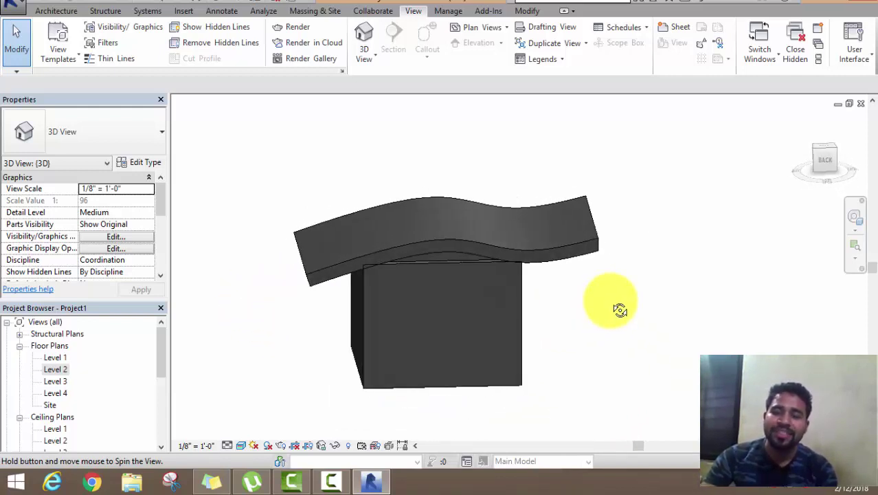
click(560, 245)
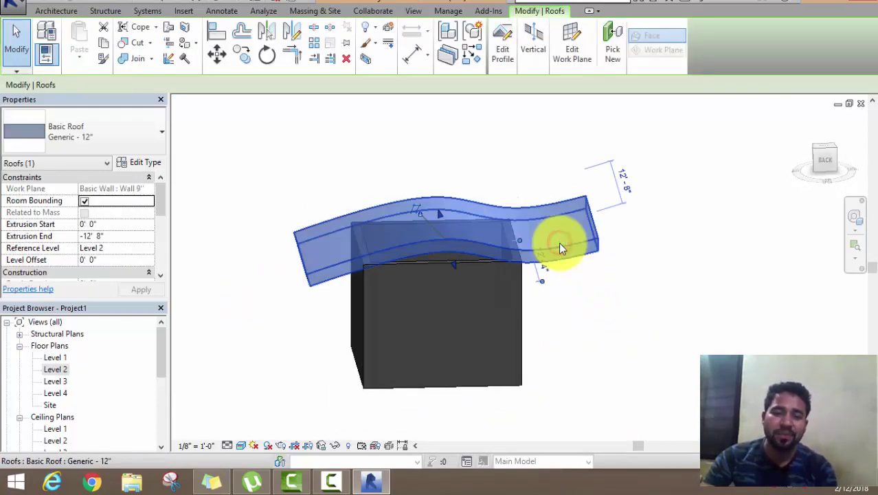
- Duplicate the roof type under the new name 'roof extrusion'
click(137, 165)
click(394, 45)
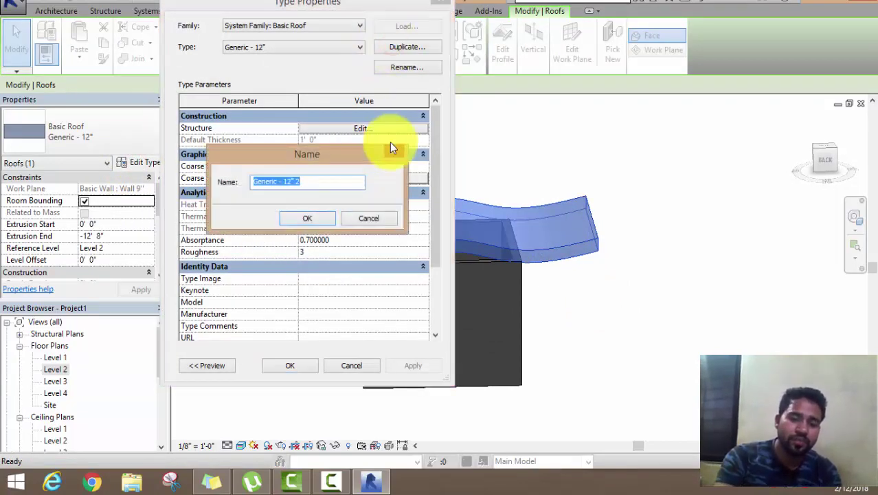
text(roof)
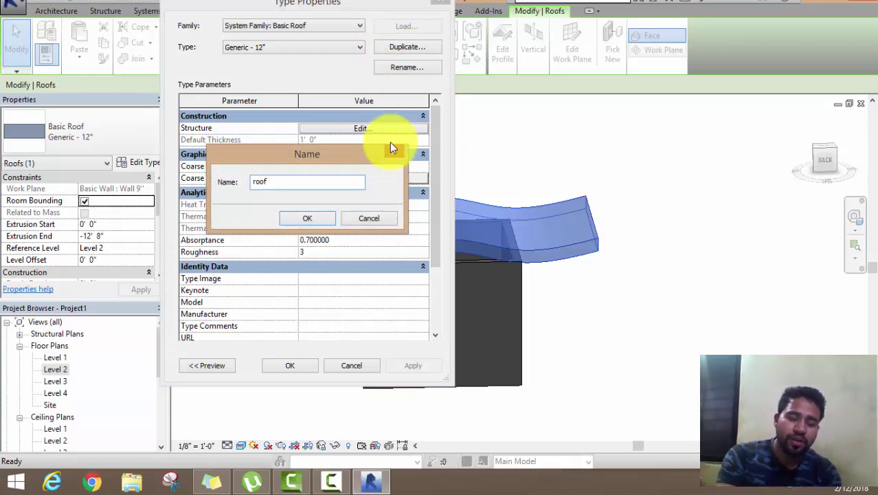
text( extr)
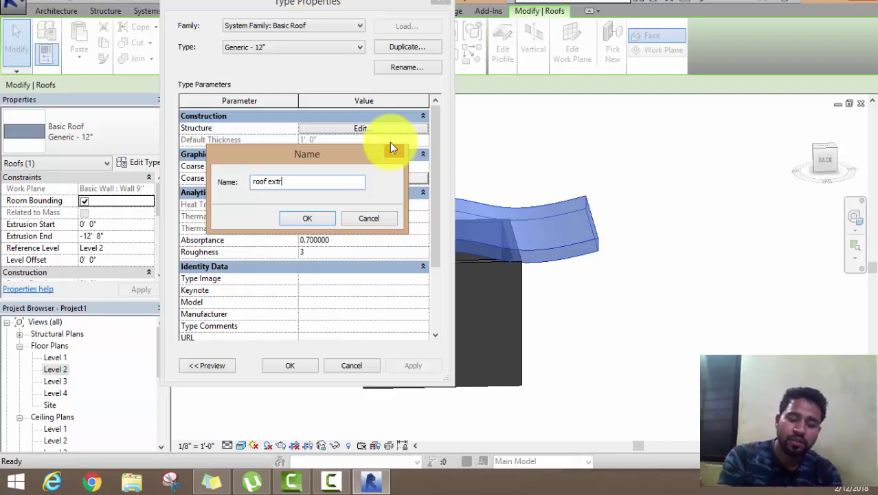
text(usion)
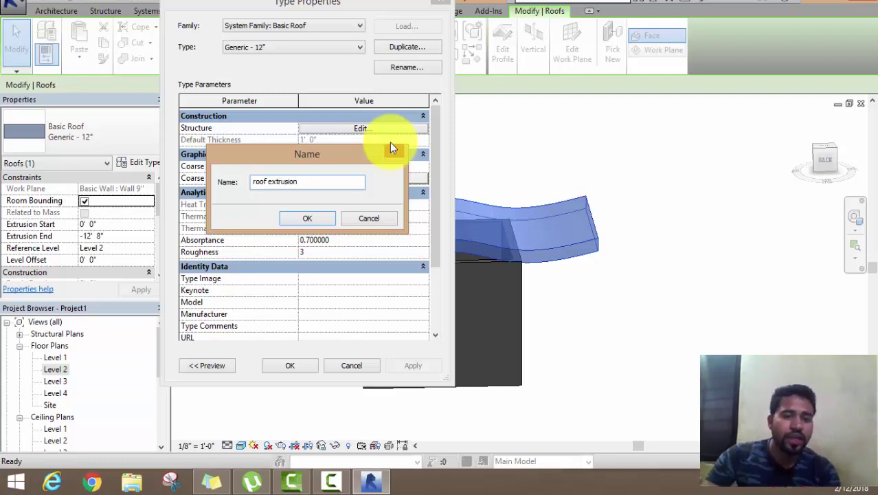
click(310, 220)
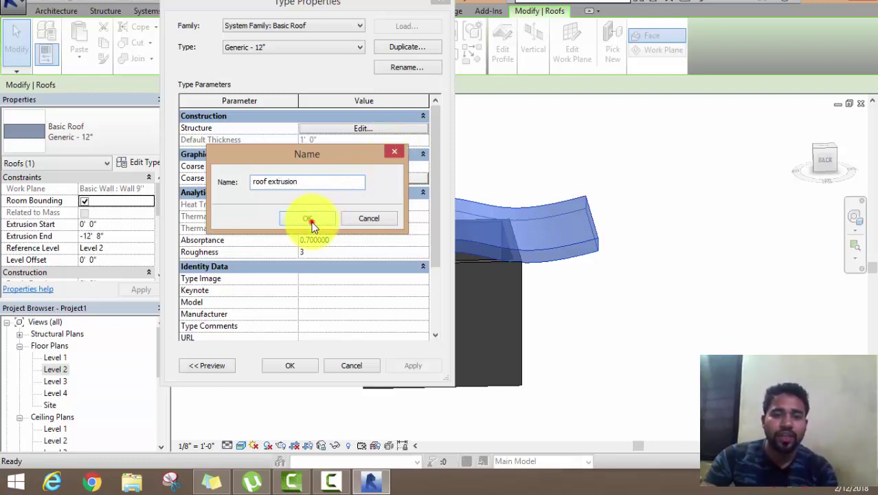
- Set the new type's structure layer thickness to 6" and apply it
click(355, 131)
click(329, 127)
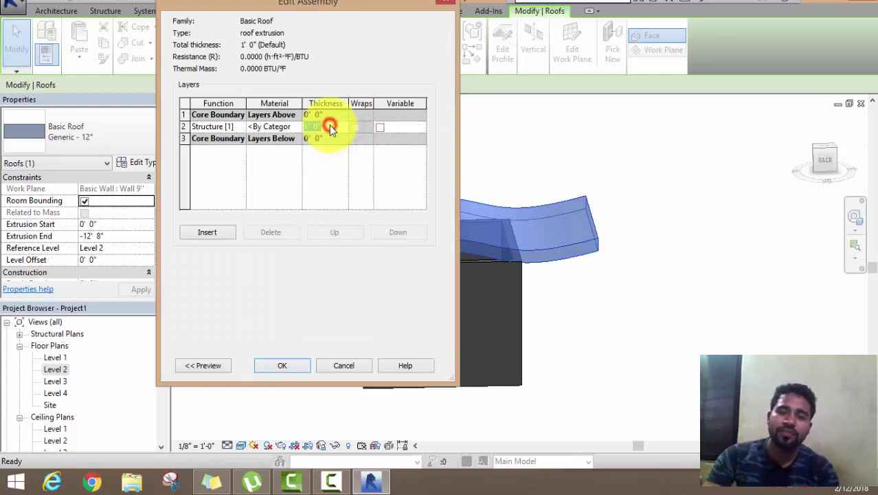
text(6)
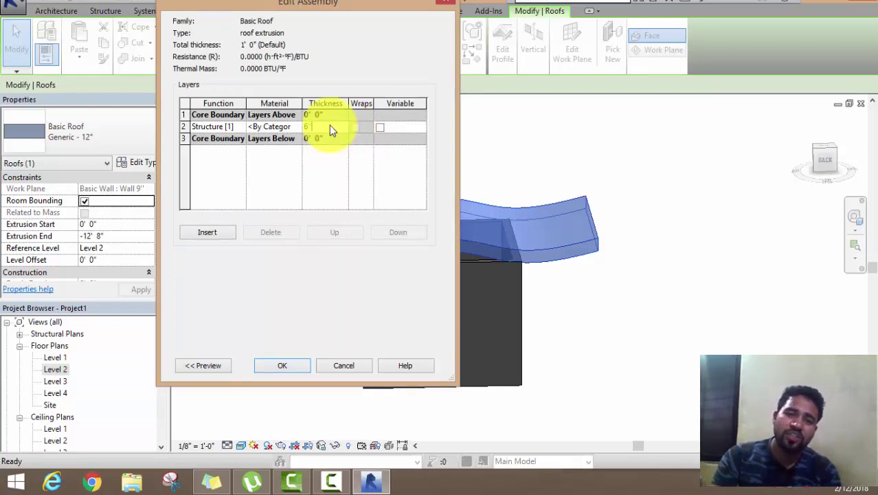
key(Tab)
click(283, 368)
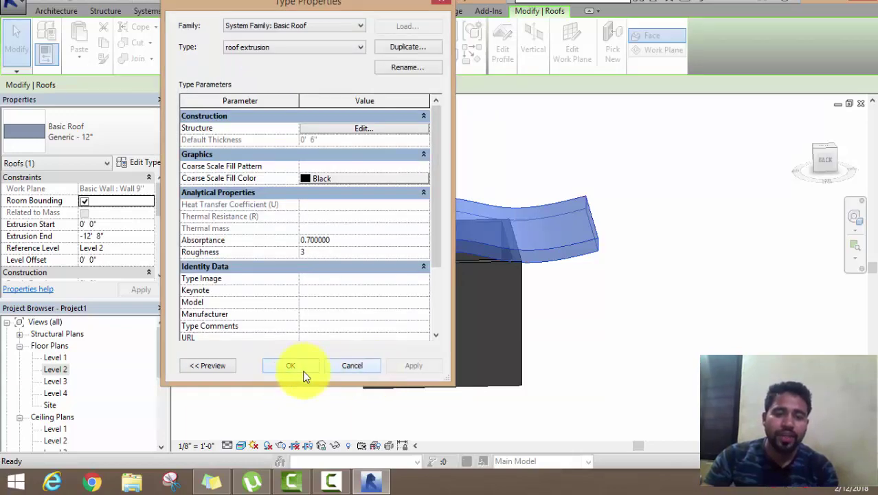
click(296, 370)
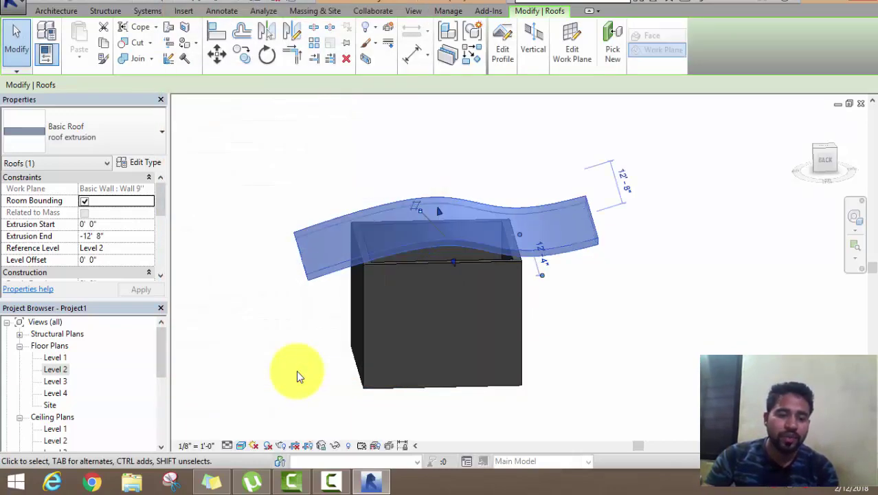
- Stretch the wavy roof's extrusion handles so it overhangs one side of the box
click(289, 351)
mouse_move(600, 373)
shift+middle_down()
mouse_move(475, 340)
mouse_move(277, 373)
mouse_move(537, 365)
mouse_move(505, 311)
shift+middle_up()
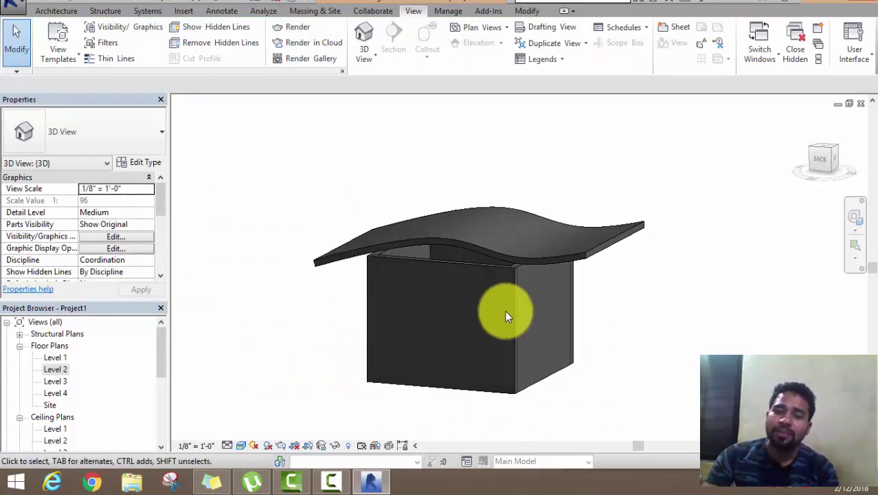
click(467, 241)
mouse_move(576, 359)
shift+middle_down()
mouse_move(612, 413)
mouse_move(558, 453)
mouse_move(556, 413)
mouse_move(464, 405)
shift+middle_up()
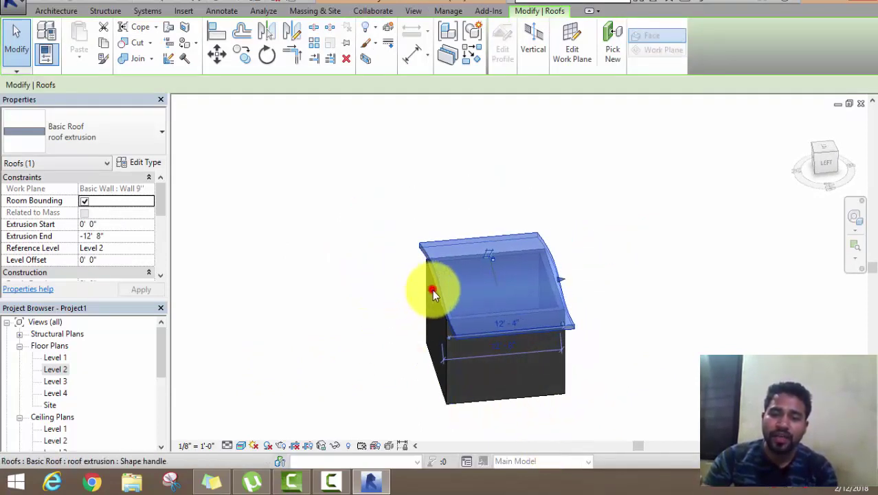
drag(432, 290, 393, 294)
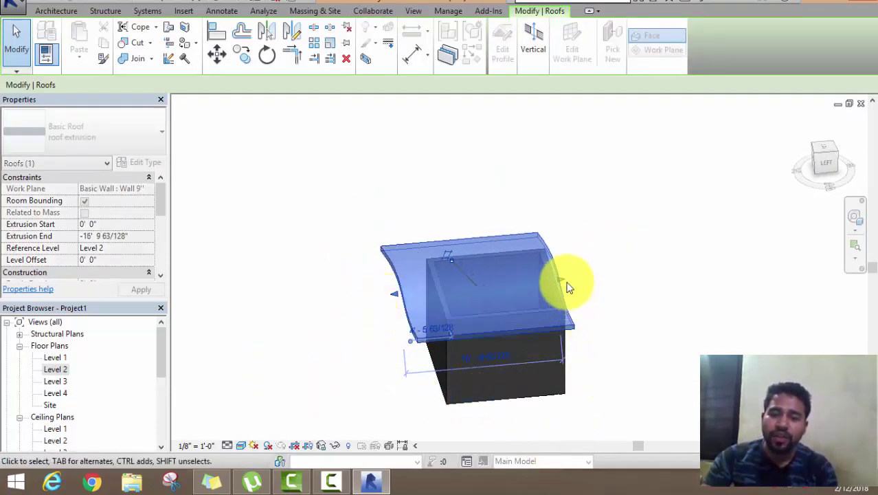
drag(567, 287, 602, 282)
click(646, 365)
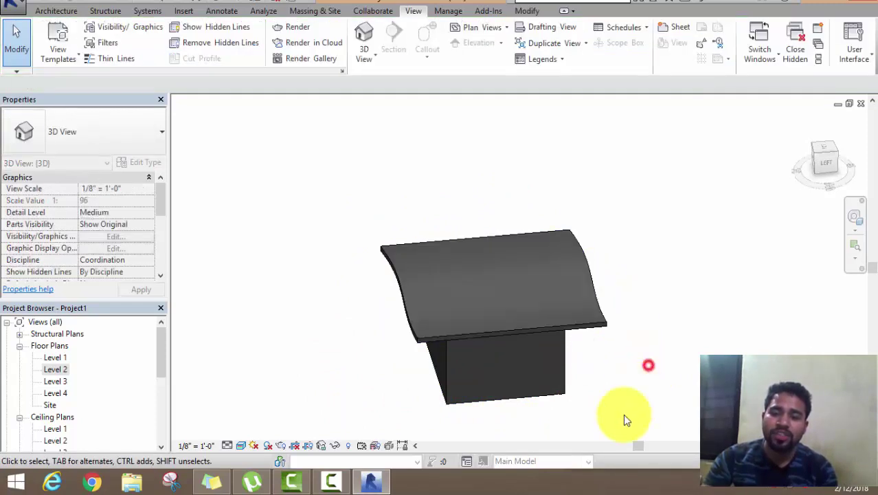
- Enter and finish Edit Profile on the roof without changes, then inspect it
mouse_move(584, 427)
shift+middle_down()
mouse_move(627, 400)
mouse_move(645, 295)
mouse_move(535, 292)
mouse_move(356, 324)
mouse_move(667, 339)
shift+middle_up()
click(502, 285)
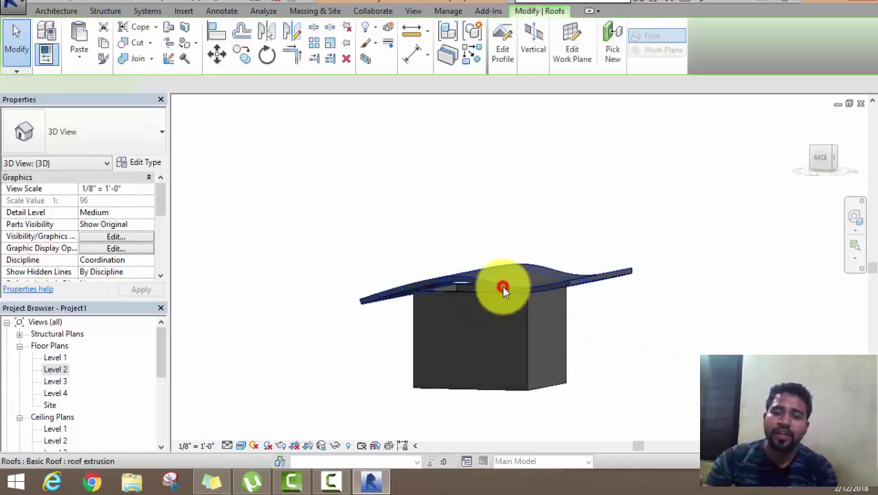
click(501, 44)
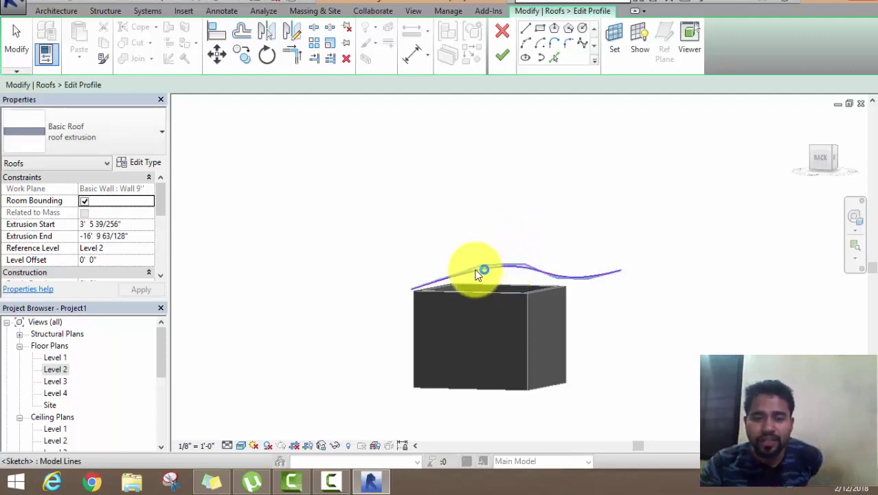
click(502, 55)
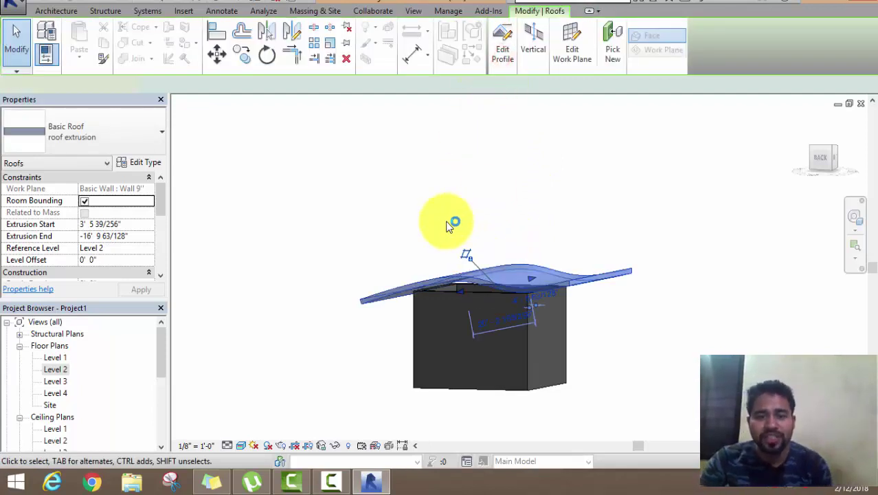
click(162, 361)
drag(162, 370, 165, 403)
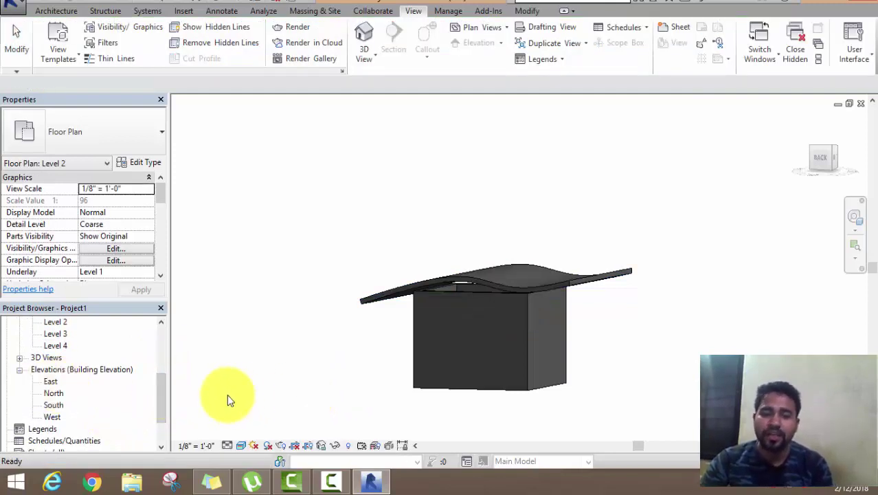
drag(157, 401, 162, 329)
click(294, 355)
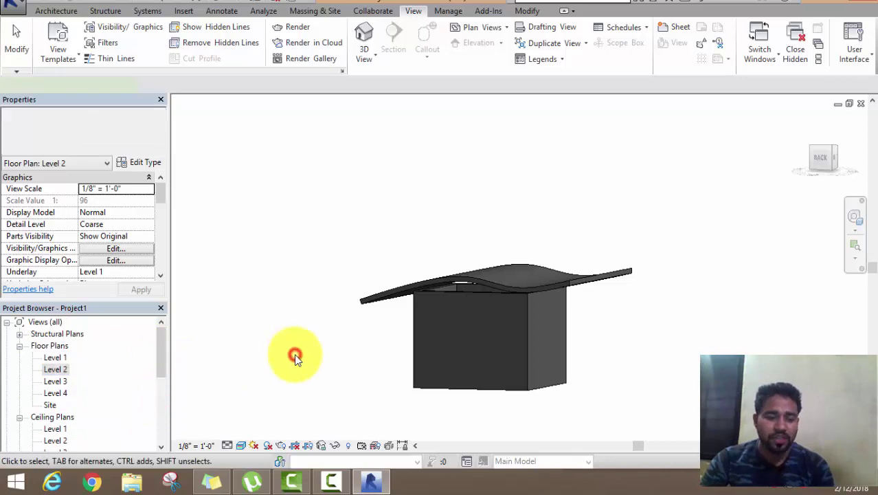
mouse_move(297, 356)
shift+middle_down()
mouse_move(354, 364)
mouse_move(409, 396)
mouse_move(602, 409)
shift+middle_up()
click(334, 355)
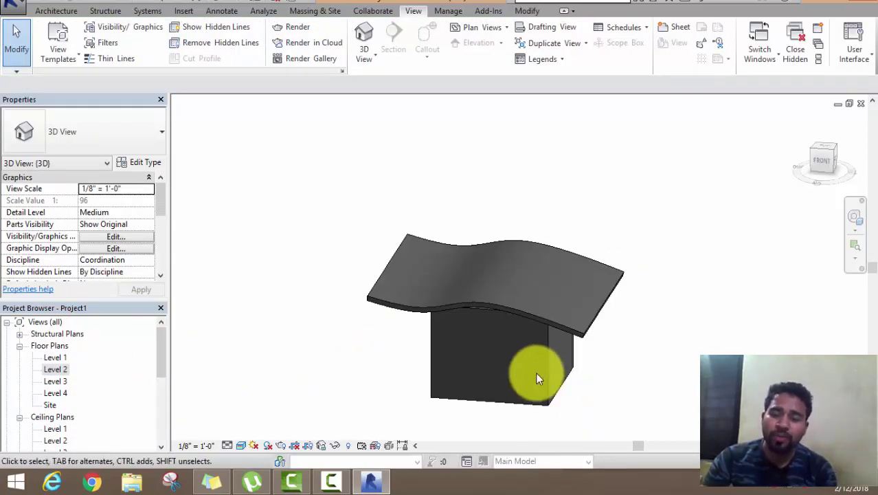
- Extend the roof's Extrusion Start and End edges past the walls at both ends
mouse_move(525, 365)
shift+middle_down()
mouse_move(716, 369)
mouse_move(671, 357)
mouse_move(620, 319)
shift+middle_up()
click(395, 270)
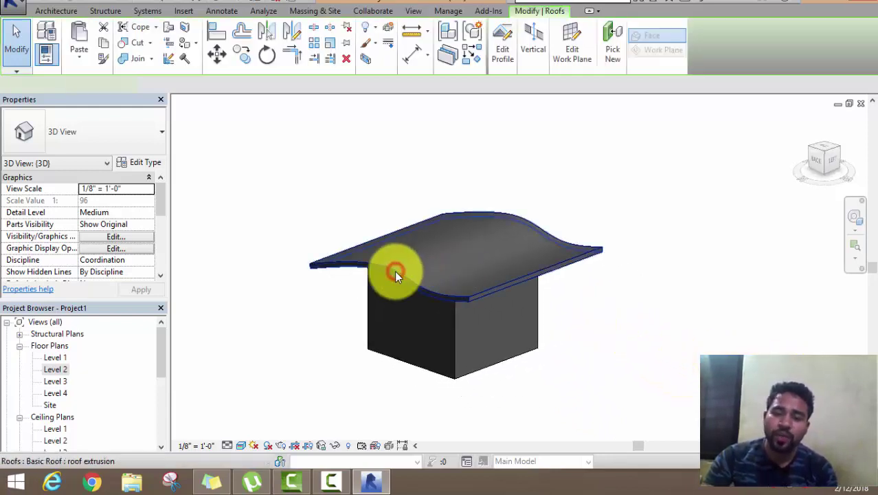
drag(385, 281, 407, 277)
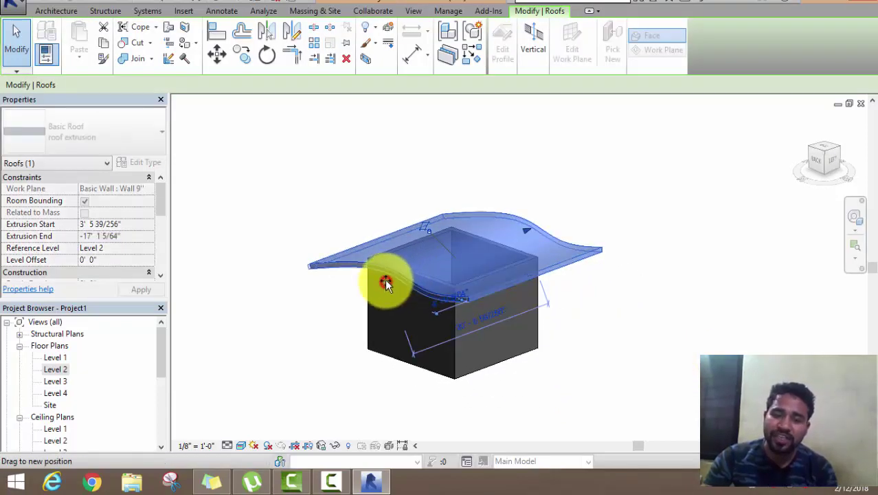
click(602, 318)
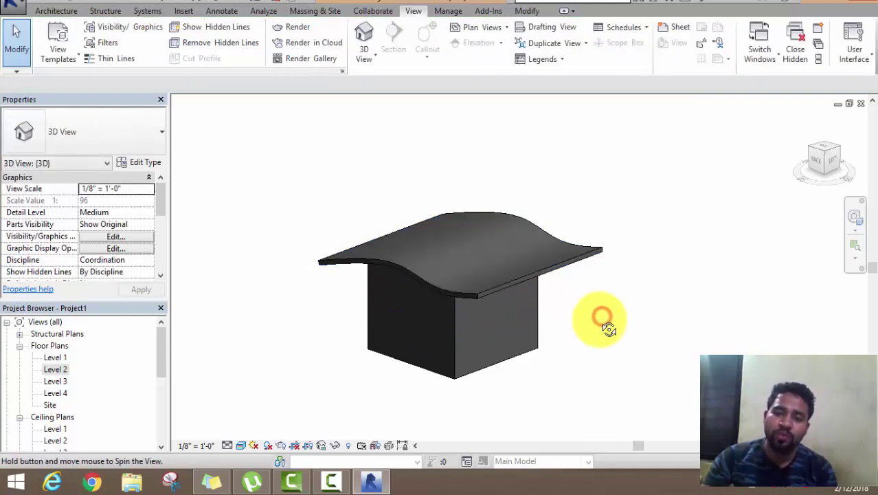
mouse_move(602, 318)
shift+middle_down()
mouse_move(455, 357)
mouse_move(518, 314)
shift+middle_up()
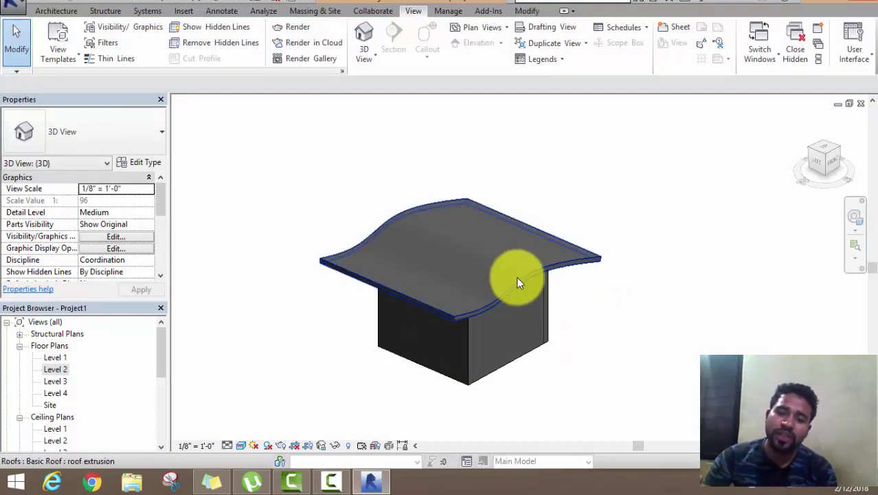
click(516, 278)
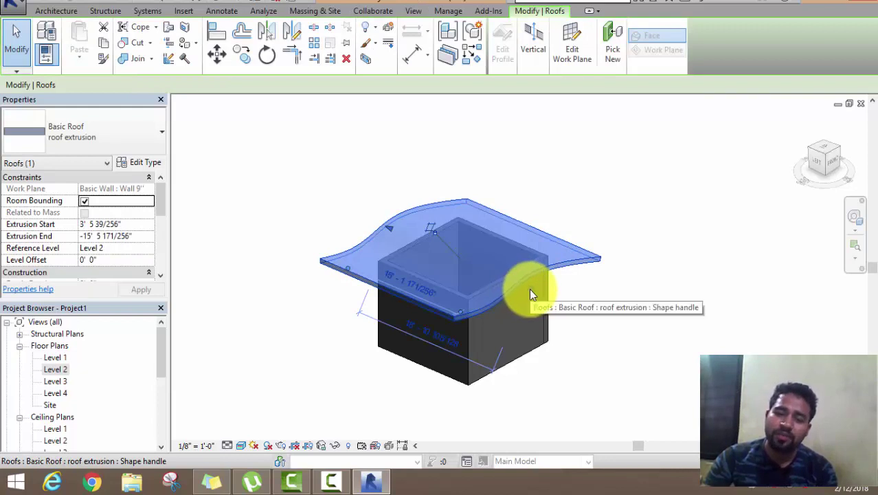
mouse_move(526, 290)
mouse_down()
mouse_move(517, 282)
mouse_move(568, 338)
mouse_up()
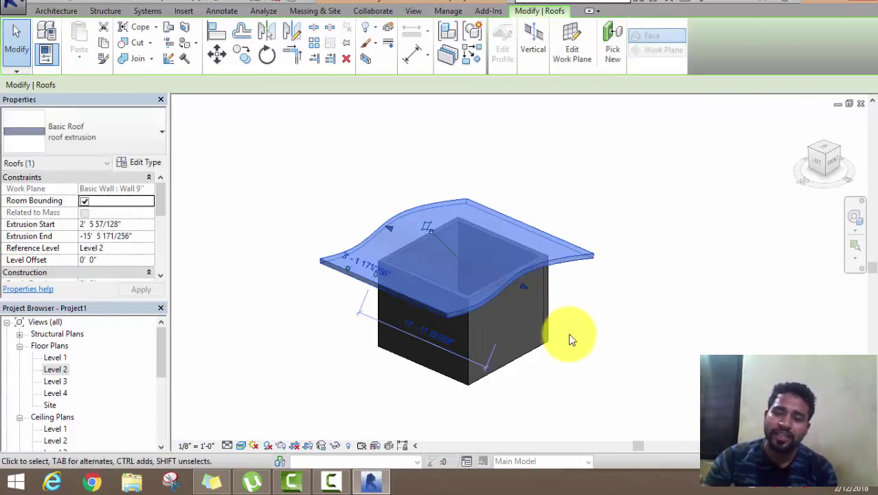
mouse_move(343, 368)
shift+middle_down()
mouse_move(454, 385)
mouse_move(445, 336)
shift+middle_up()
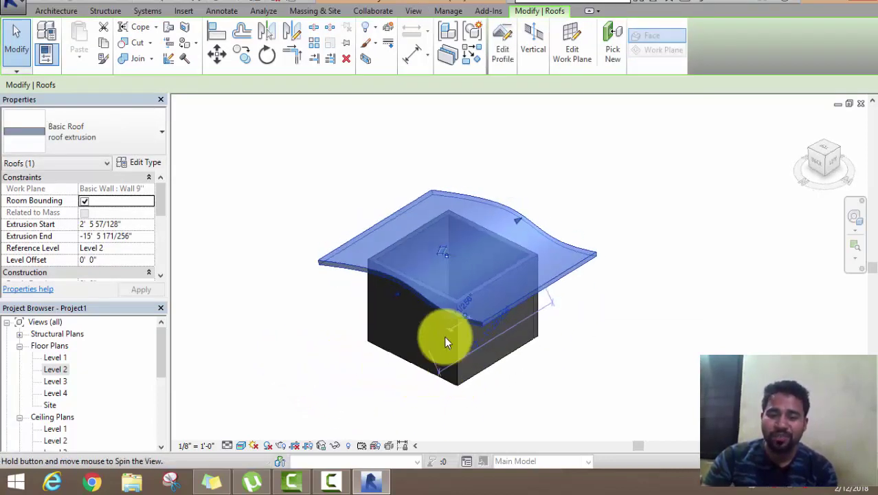
drag(398, 294, 548, 353)
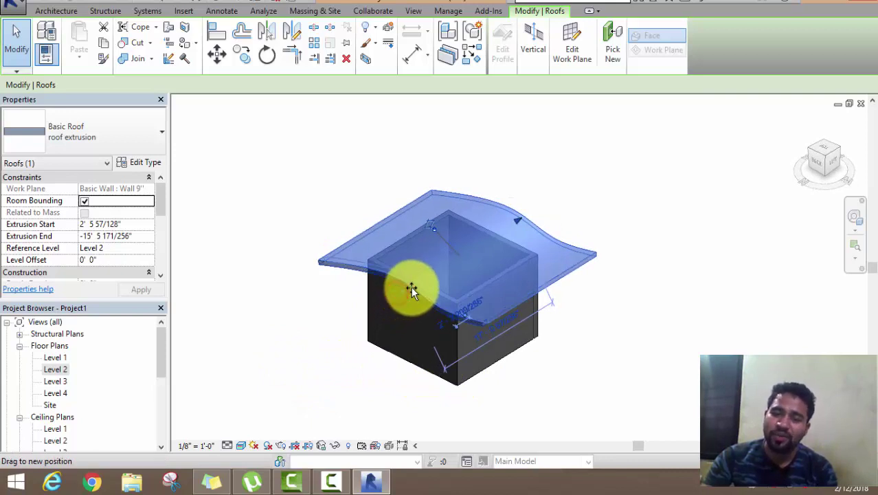
click(612, 300)
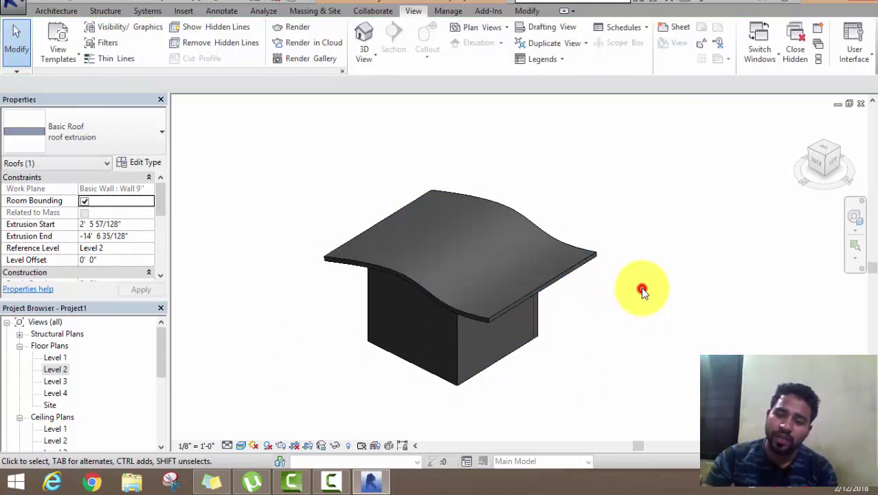
shift+middle_drag(604, 362, 650, 253)
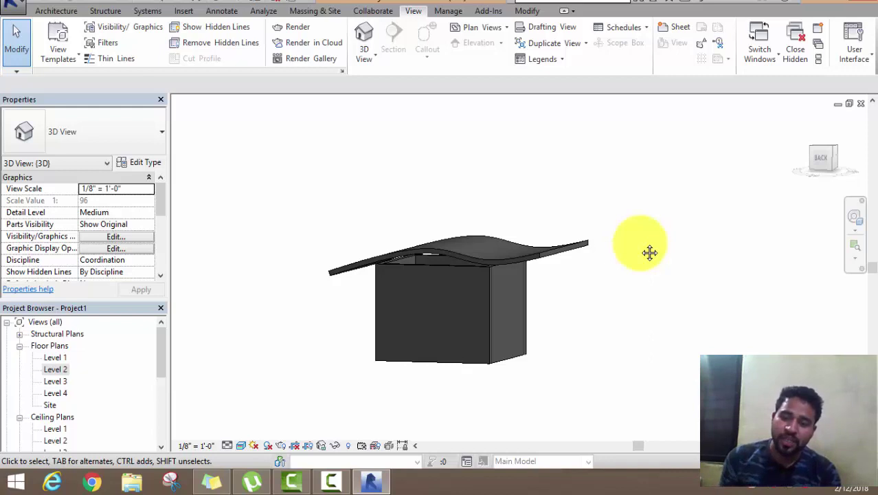
click(444, 273)
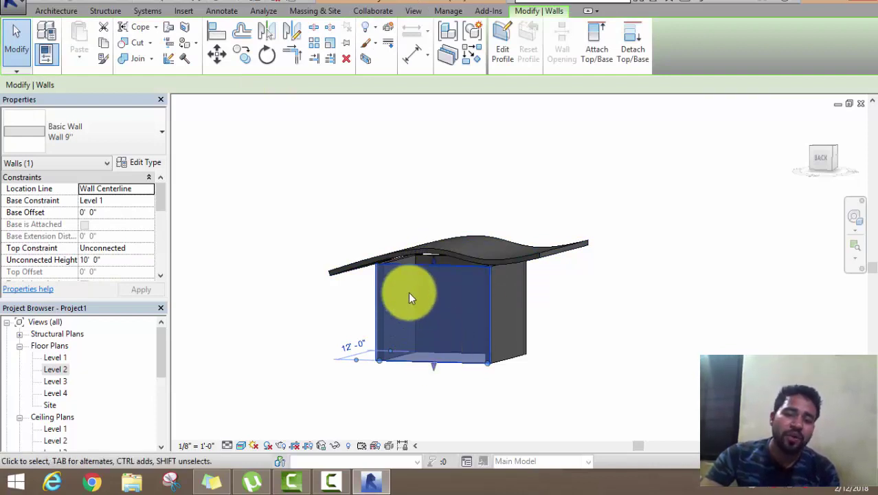
- Attach the front wall and the opposite wall tops to the wavy roof extrusion
click(596, 38)
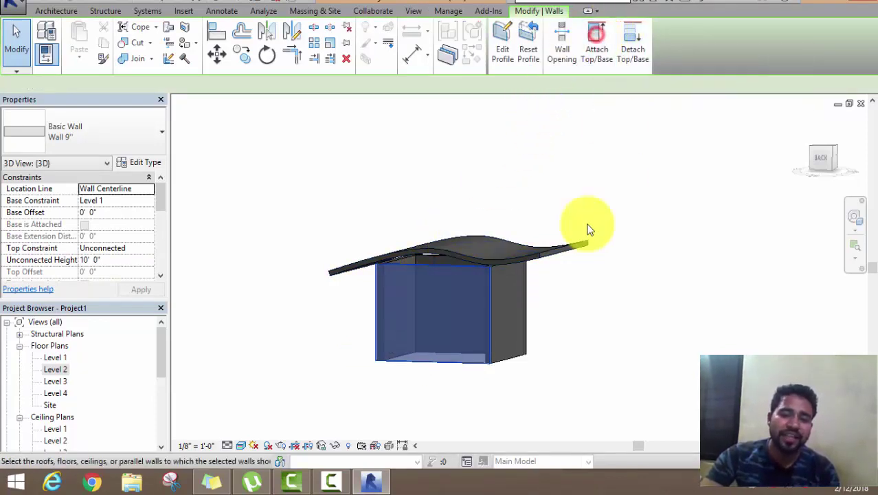
click(424, 251)
click(692, 251)
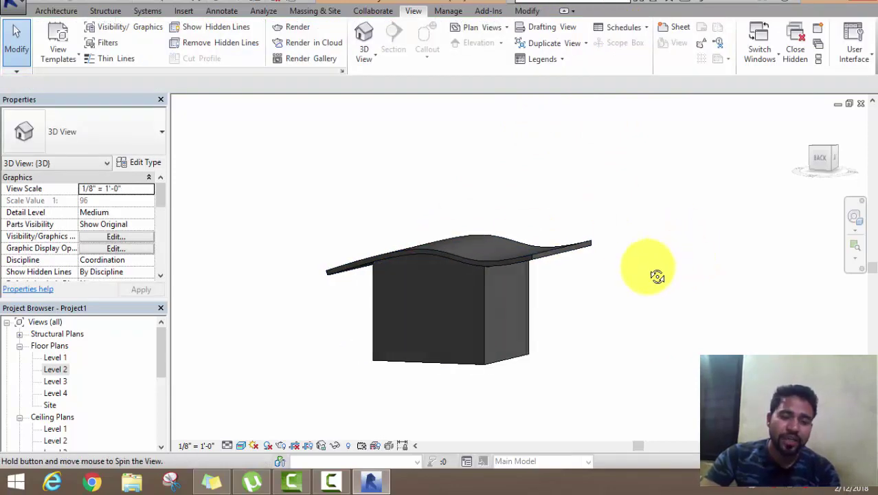
shift+middle_drag(657, 276, 444, 281)
click(484, 273)
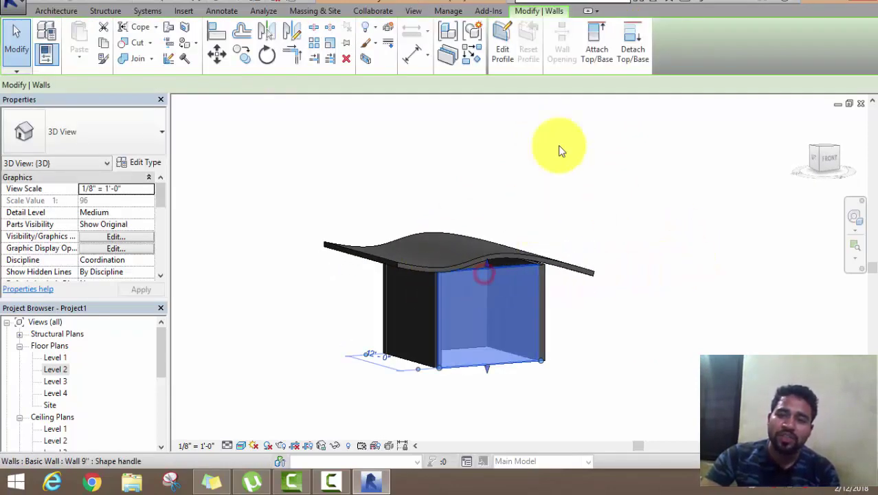
click(597, 39)
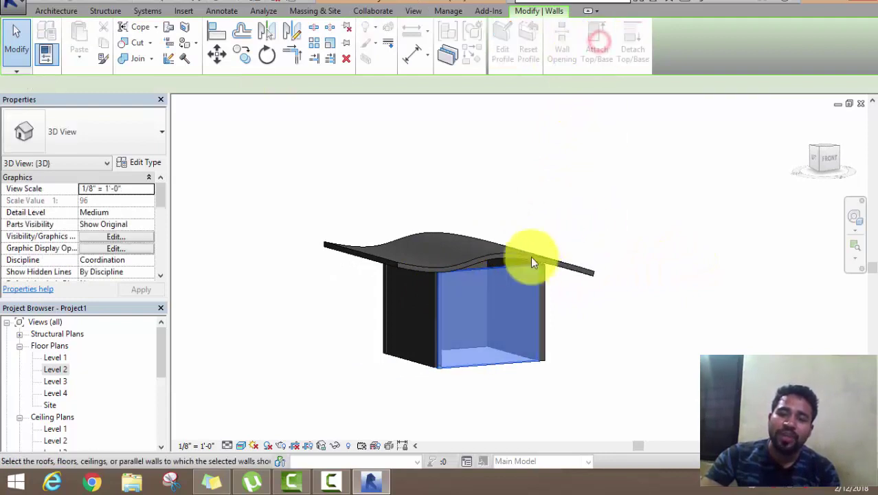
click(496, 255)
click(628, 219)
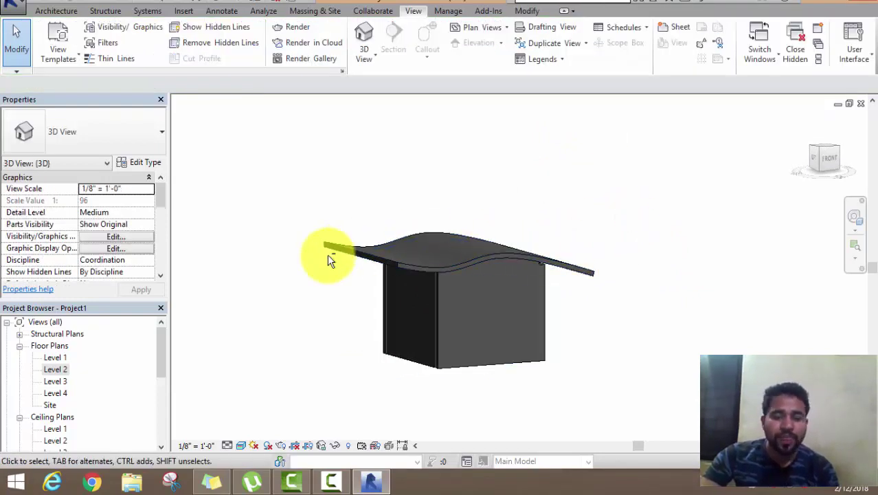
mouse_move(329, 259)
shift+middle_down()
mouse_move(564, 303)
mouse_move(610, 344)
shift+middle_up()
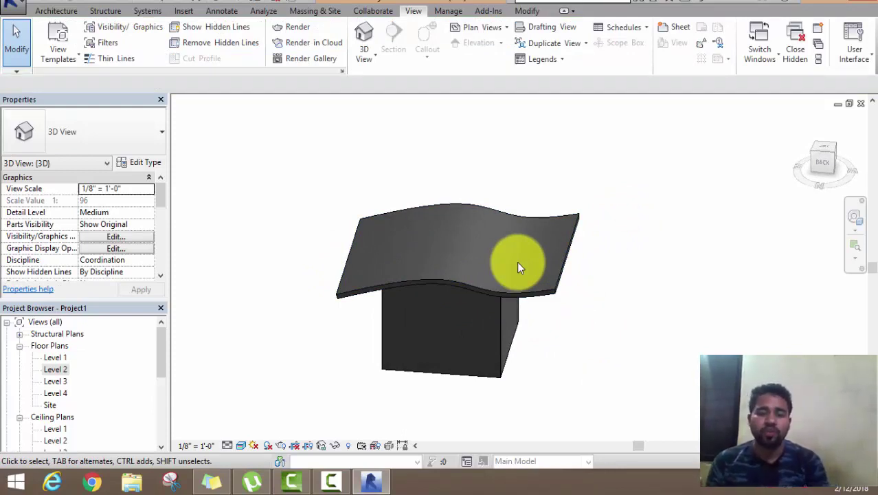
click(63, 12)
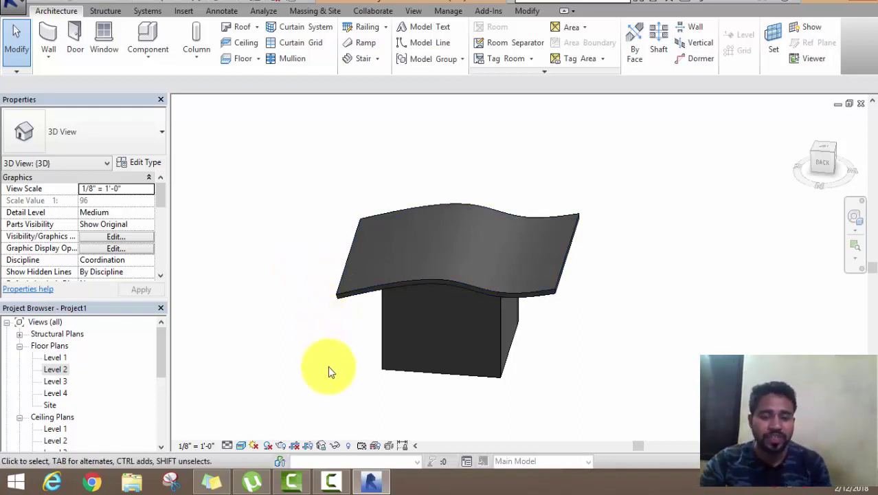
mouse_move(331, 482)
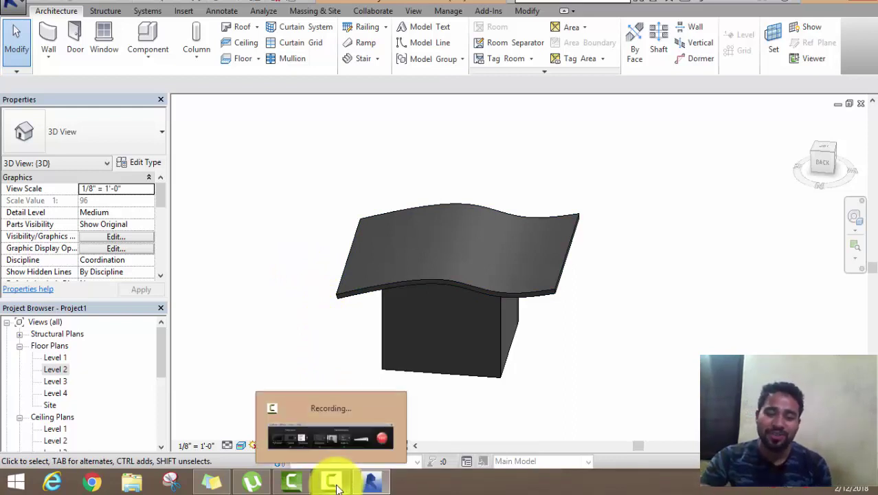
click(336, 483)
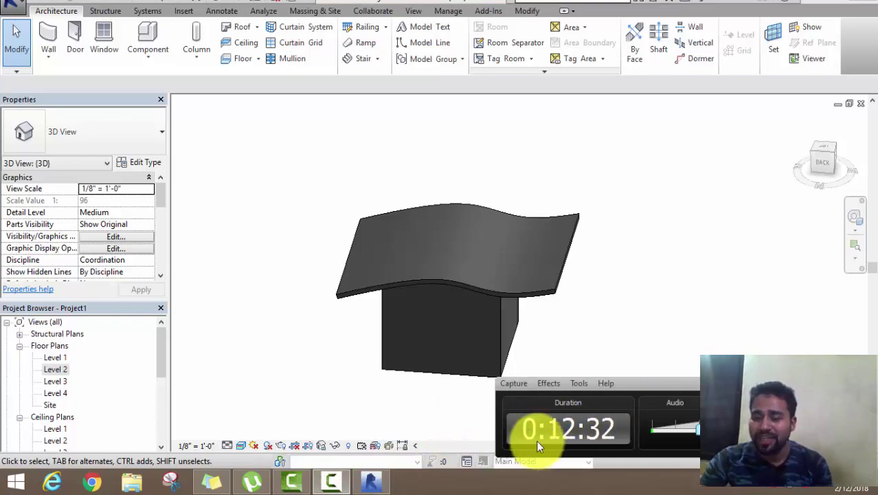